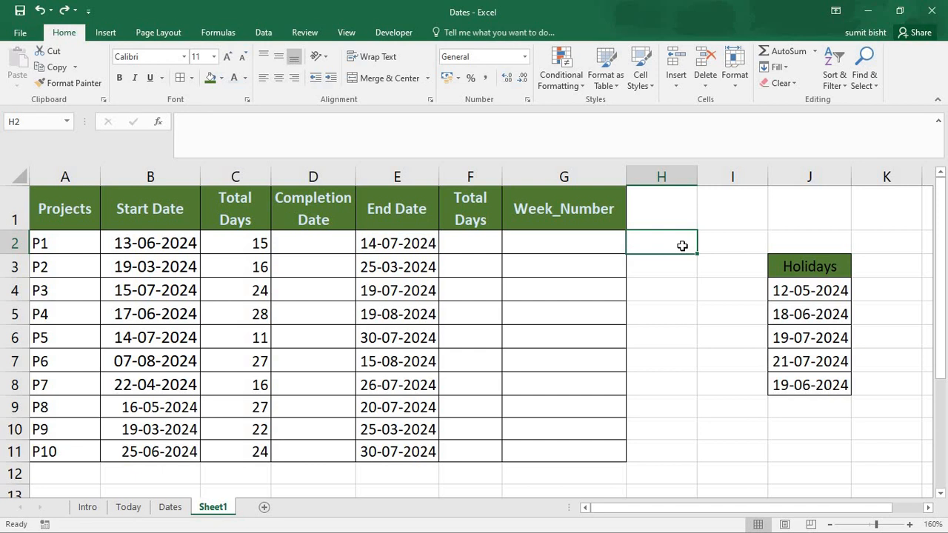
Examine the Projects, Start Date and Total Days columns of the project table
{"action": "left_click", "coordinate": [126, 246]}
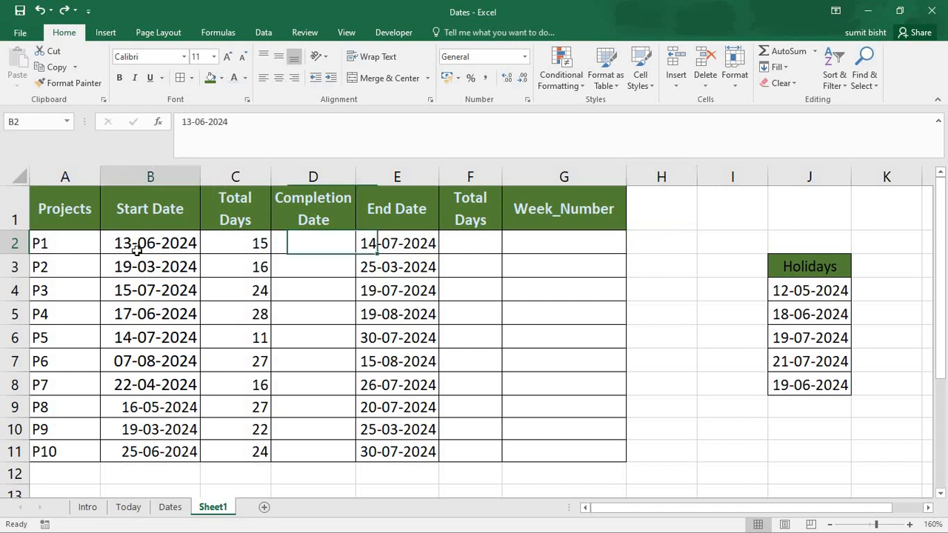
{"action": "left_click", "coordinate": [252, 246]}
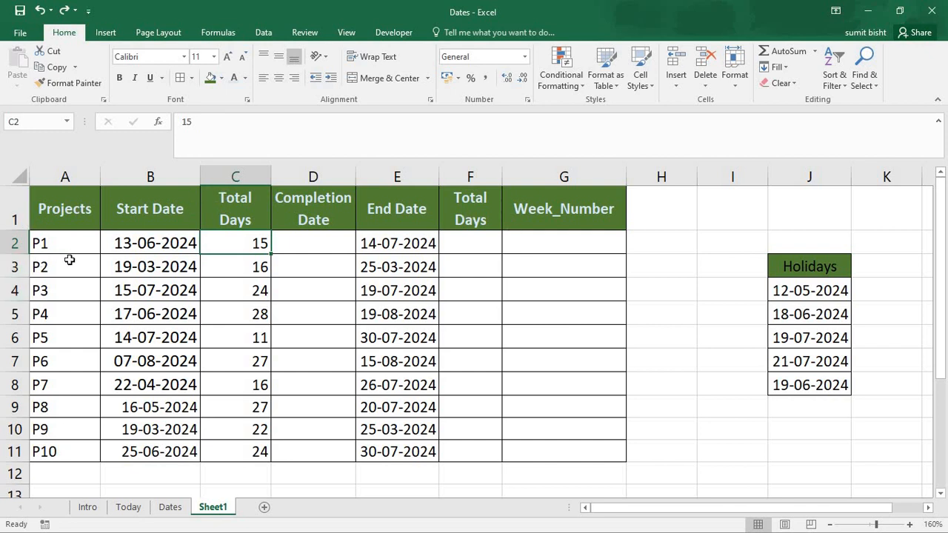
{"action": "left_click_drag", "start_coordinate": [70, 250], "coordinate": [89, 456]}
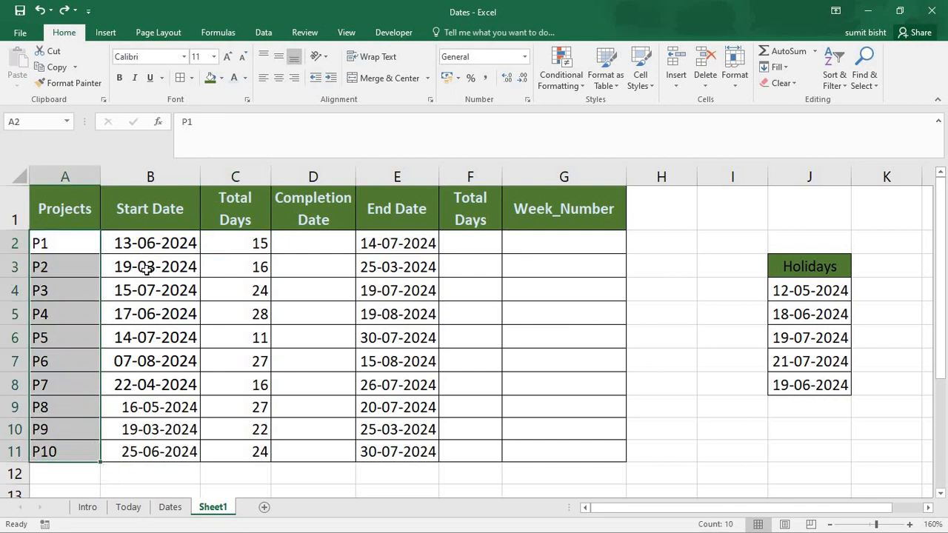
{"action": "left_click_drag", "start_coordinate": [146, 251], "coordinate": [159, 453]}
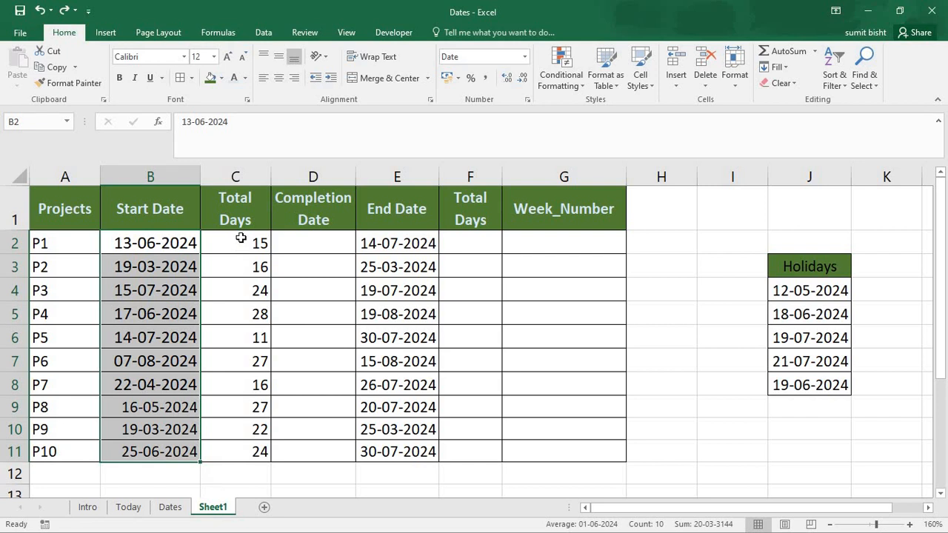
{"action": "left_click_drag", "start_coordinate": [240, 242], "coordinate": [254, 446]}
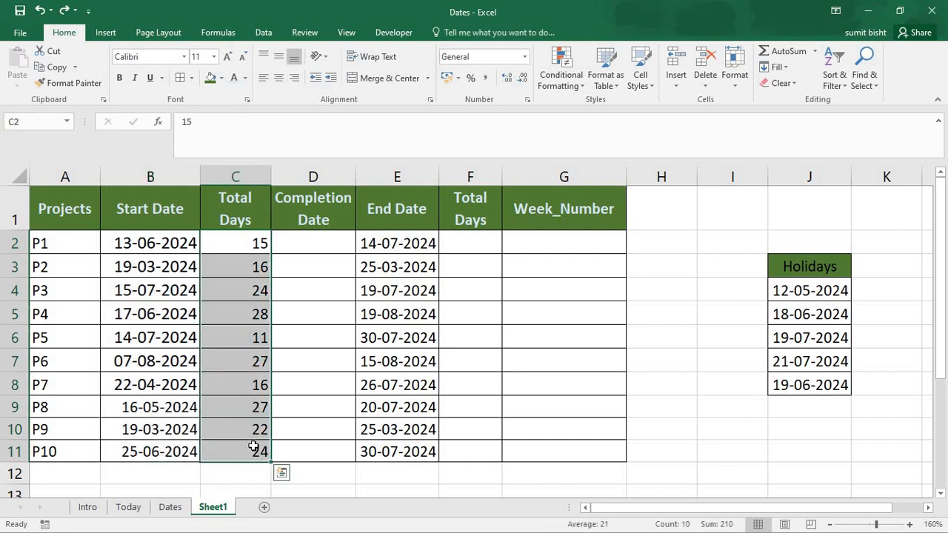
{"action": "left_click", "coordinate": [171, 244]}
{"action": "left_click", "coordinate": [237, 244]}
{"action": "left_click", "coordinate": [162, 246]}
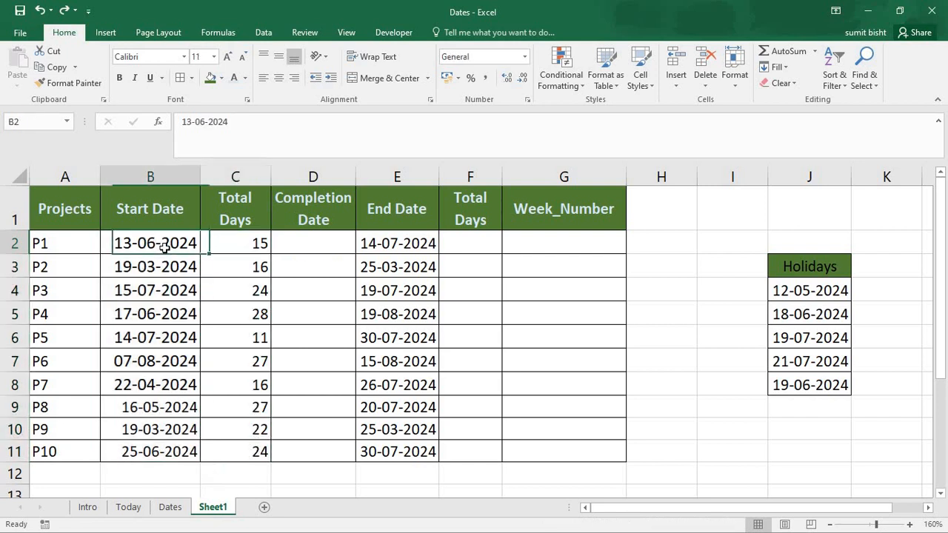
Calculate the completion dates in D2:D11 by entering =WORKDAY(B2,C2,J4:J8) in D2 and filling it down
{"action": "left_click", "coordinate": [325, 244]}
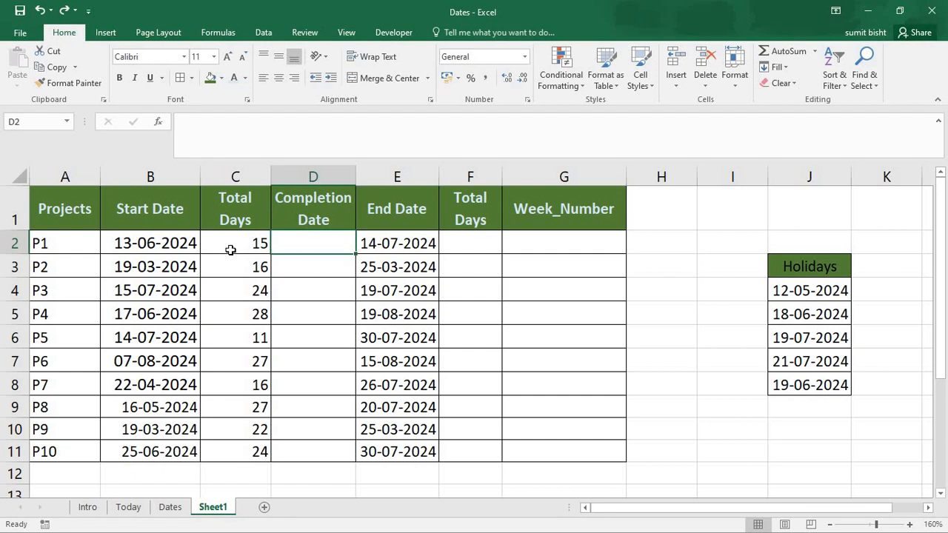
{"action": "type", "text": "="}
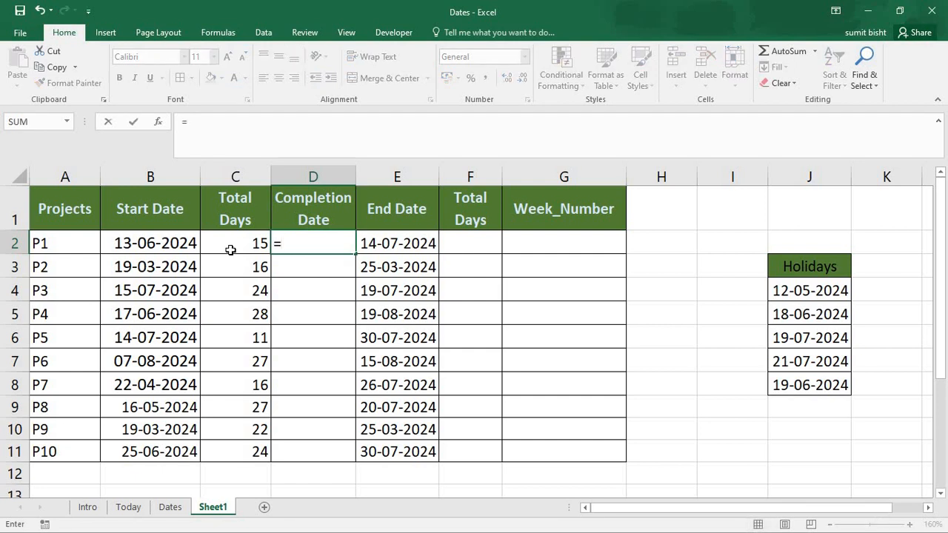
{"action": "type", "text": "work"}
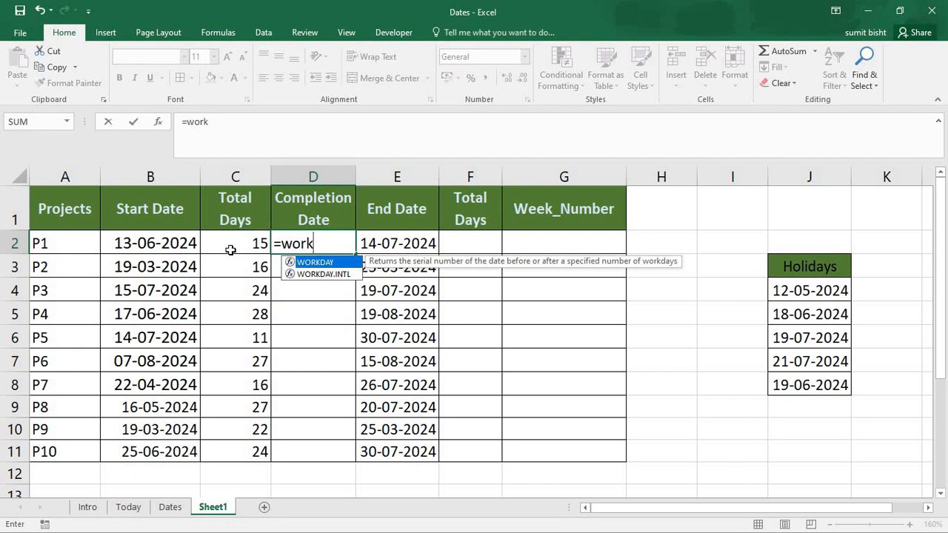
{"action": "key", "text": "Tab"}
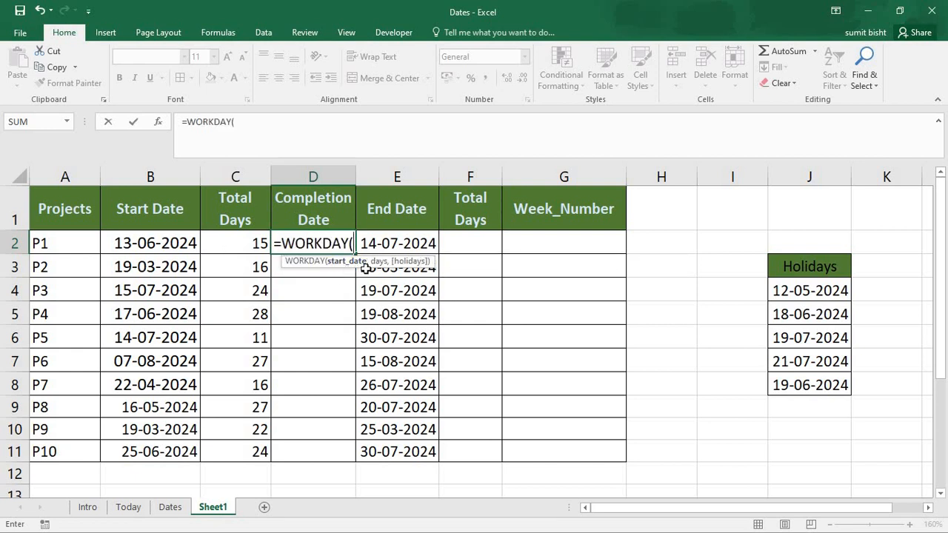
{"action": "left_click", "coordinate": [167, 243]}
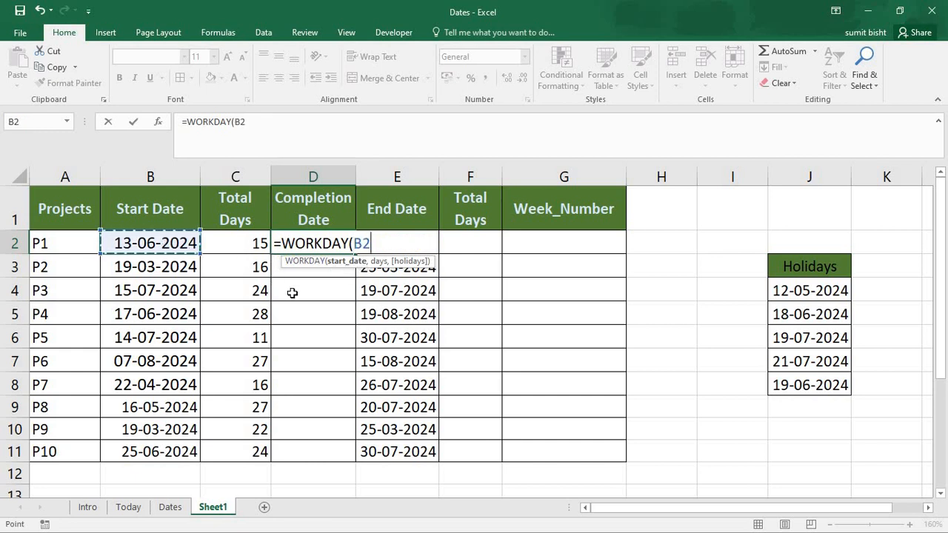
{"action": "type", "text": ","}
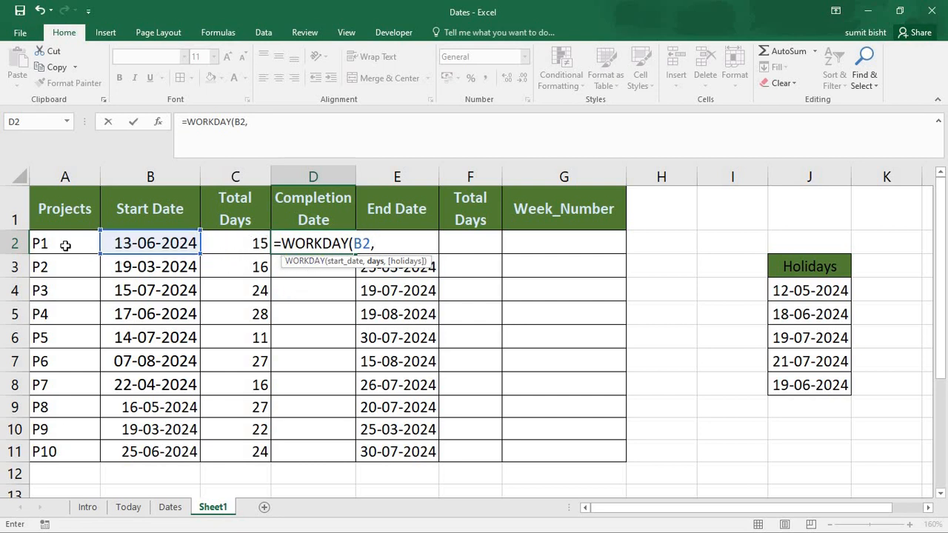
{"action": "left_click", "coordinate": [240, 242]}
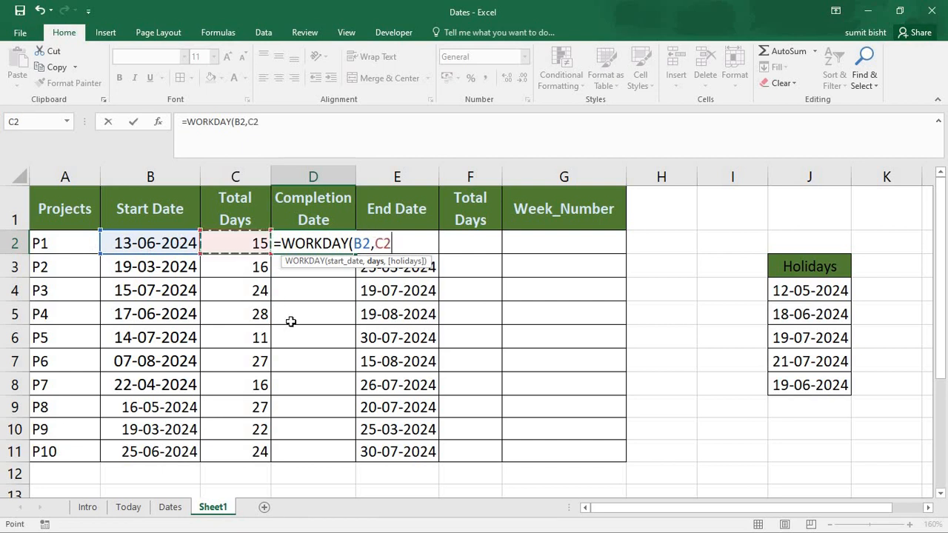
{"action": "type", "text": ","}
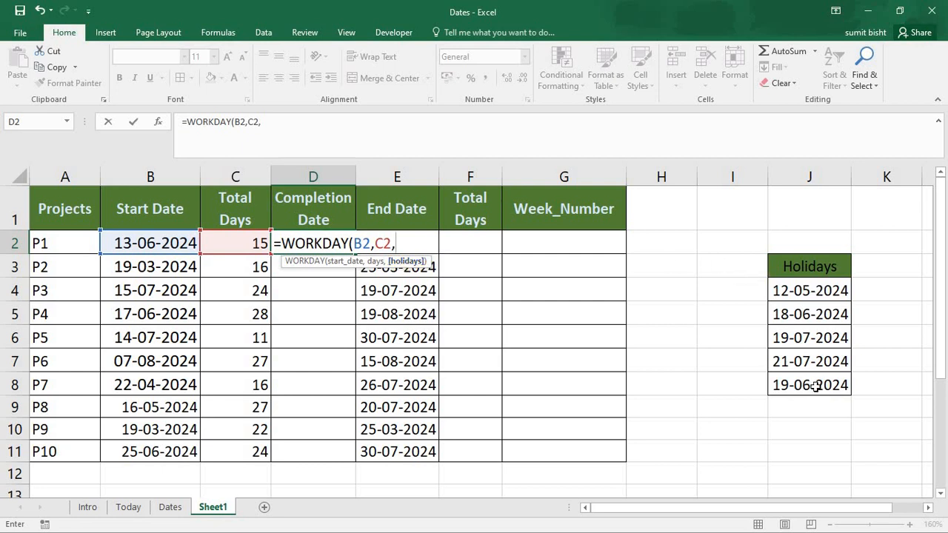
{"action": "left_click", "coordinate": [797, 291]}
{"action": "left_click_drag", "start_coordinate": [795, 339], "coordinate": [797, 388]}
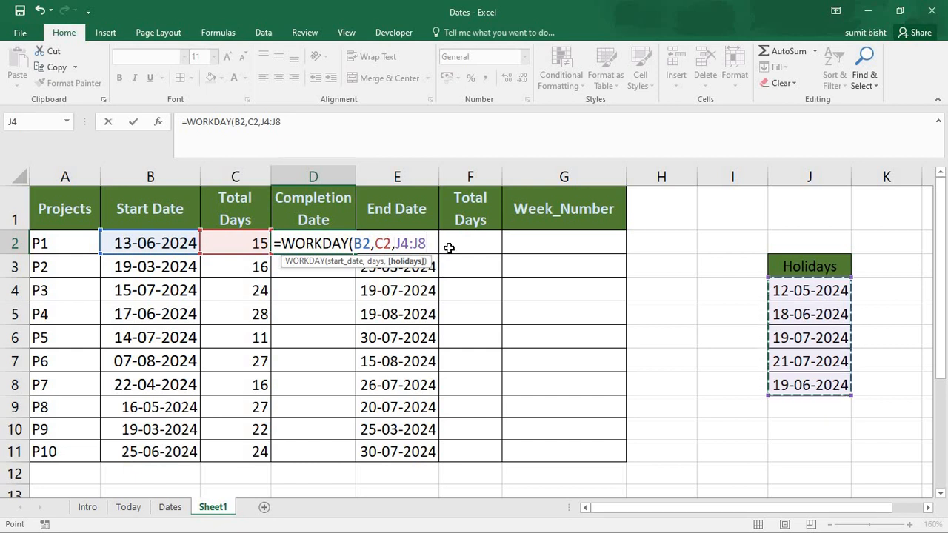
{"action": "type", "text": ")"}
{"action": "key", "text": "Return"}
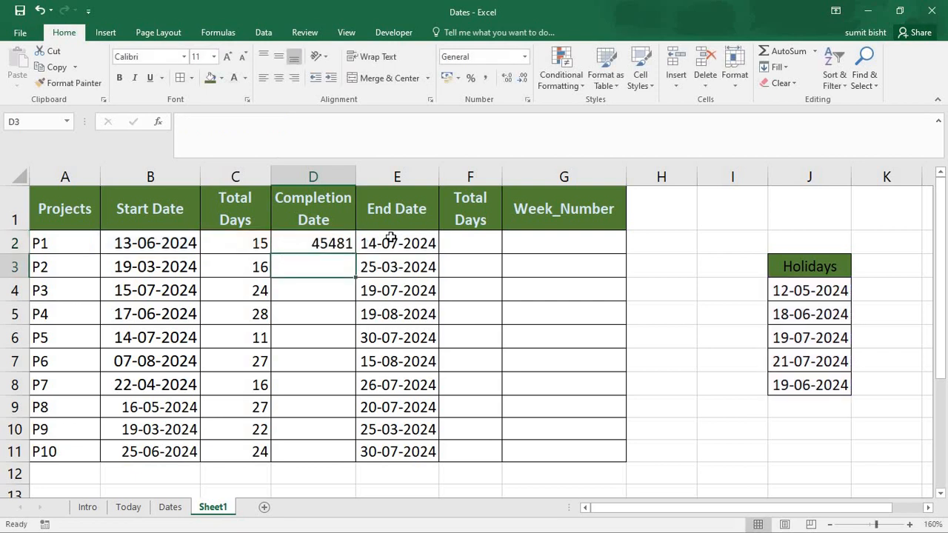
{"action": "left_click", "coordinate": [333, 245]}
{"action": "left_click_drag", "start_coordinate": [356, 254], "coordinate": [356, 462]}
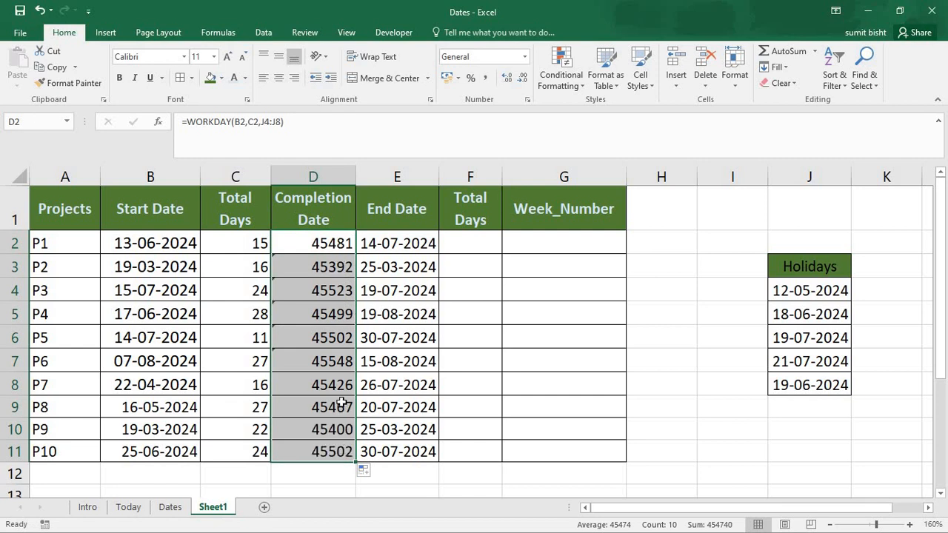
Format the completion dates as Short Date and widen the Completion Date column slightly
{"action": "left_click", "coordinate": [524, 58]}
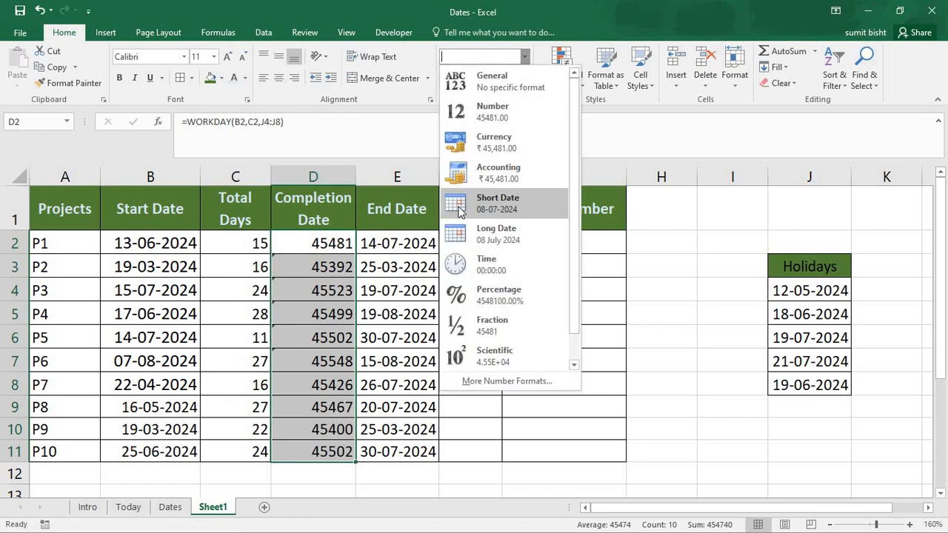
{"action": "left_click", "coordinate": [501, 203]}
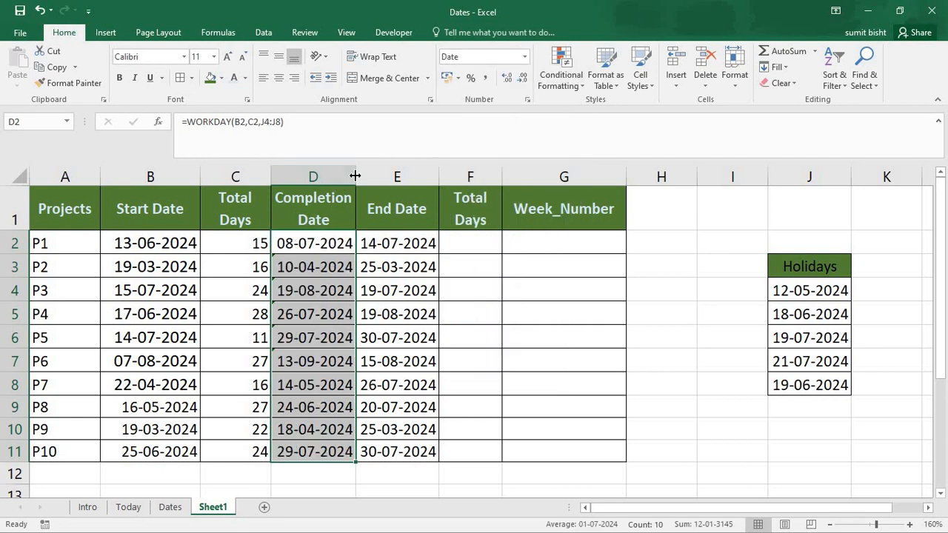
{"action": "left_click_drag", "start_coordinate": [357, 177], "coordinate": [371, 177]}
Set project P1's total days in C2 to 1 and review the WORKDAY formula in D2
{"action": "left_click", "coordinate": [159, 246]}
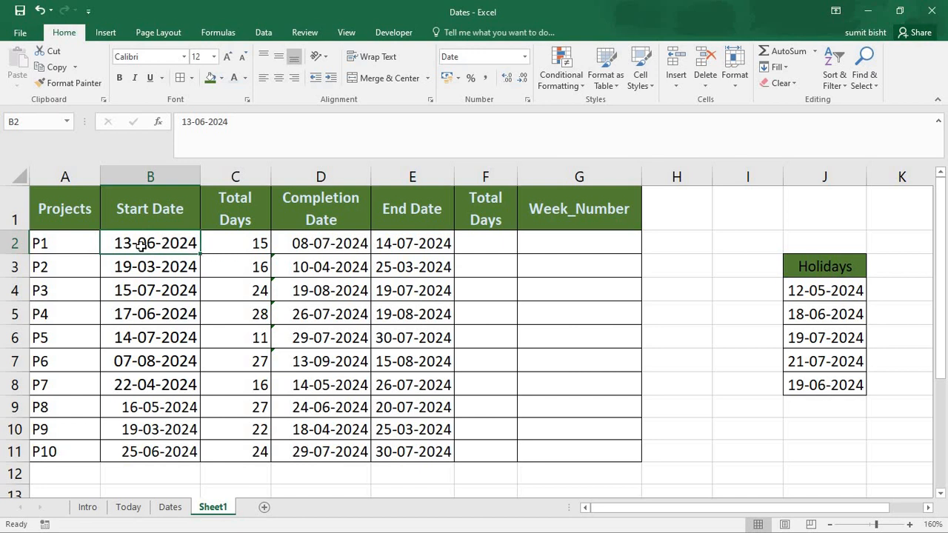
{"action": "left_click", "coordinate": [246, 247]}
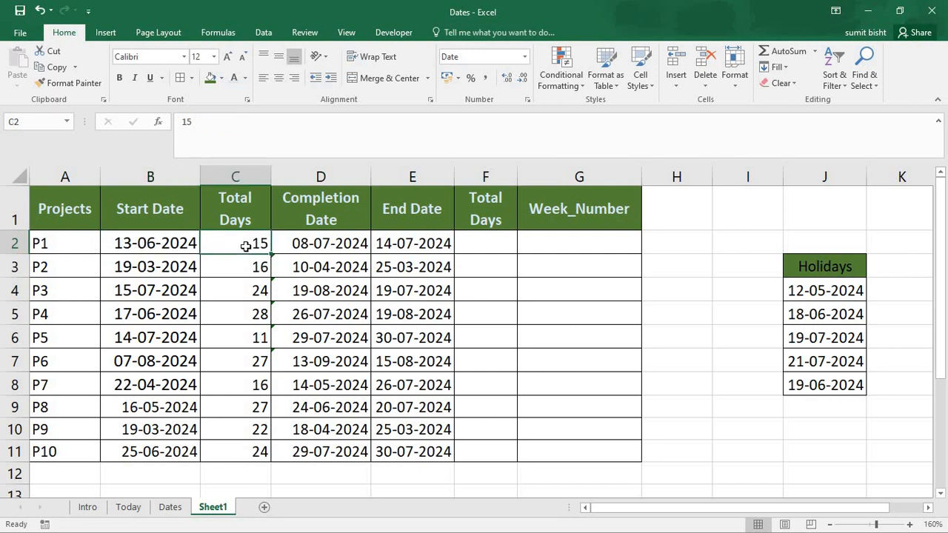
{"action": "type", "text": "1"}
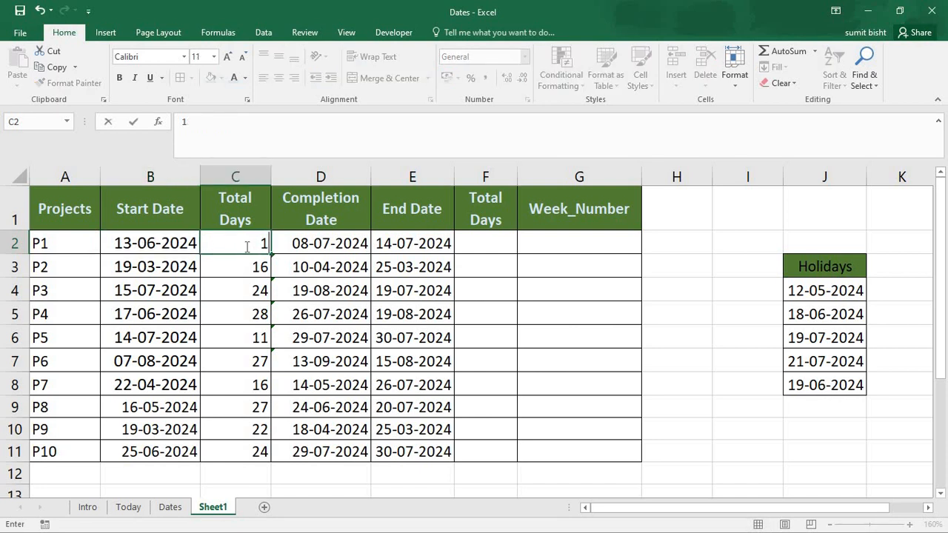
{"action": "left_click", "coordinate": [344, 288]}
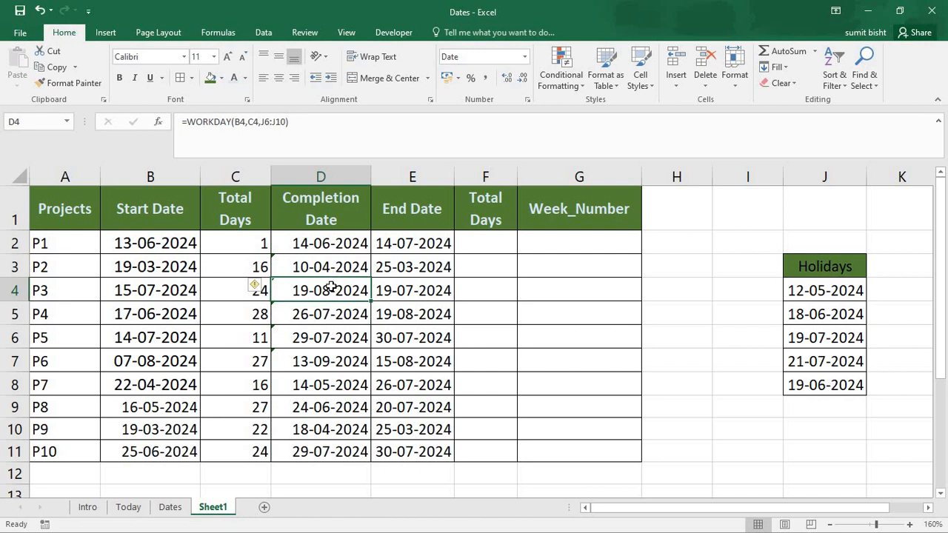
{"action": "double_click", "coordinate": [344, 244]}
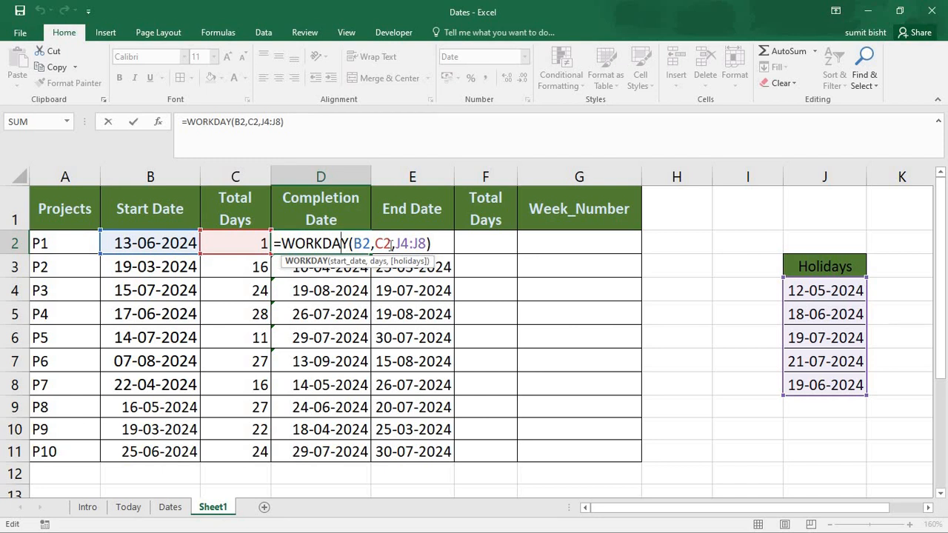
{"action": "left_click", "coordinate": [489, 267]}
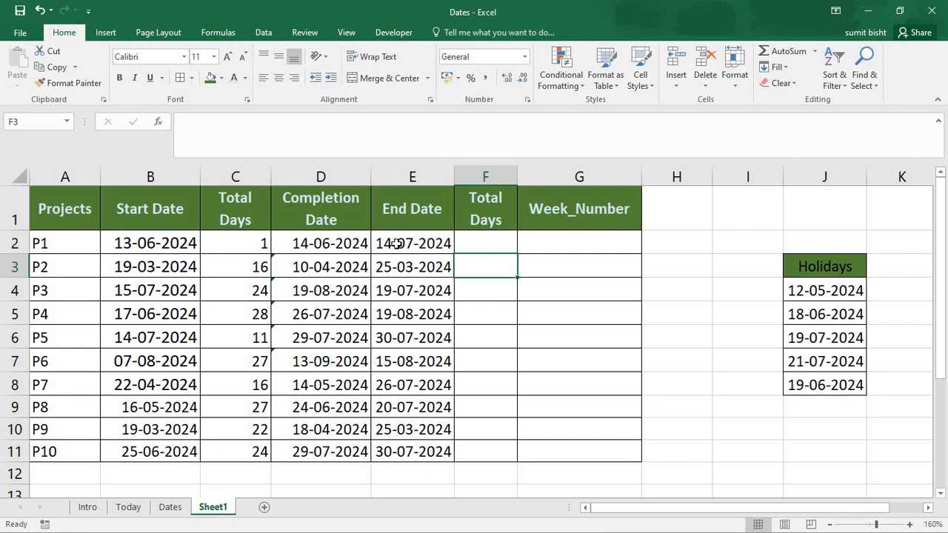
Insert an entire new column before the End Date column
{"action": "right_click", "coordinate": [404, 220]}
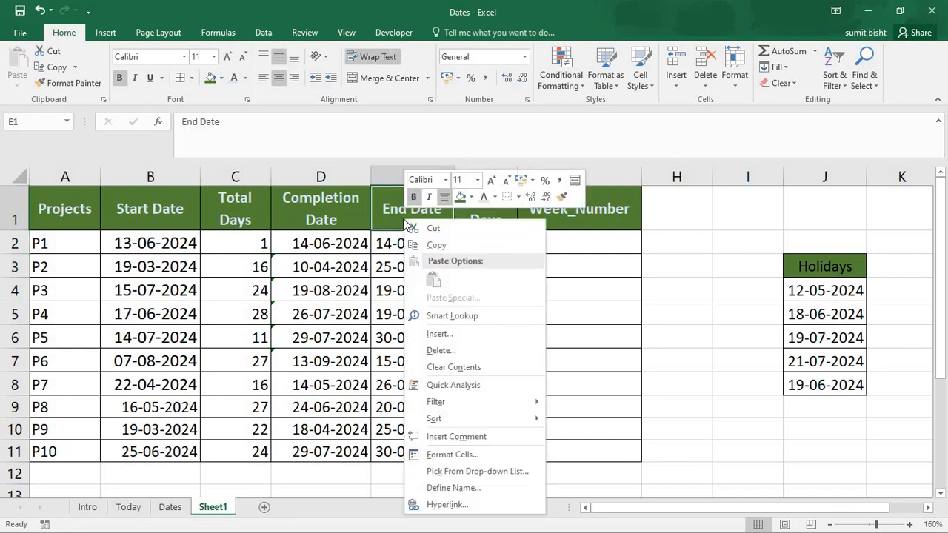
{"action": "left_click", "coordinate": [451, 336]}
{"action": "left_click", "coordinate": [429, 349]}
{"action": "left_click", "coordinate": [435, 372]}
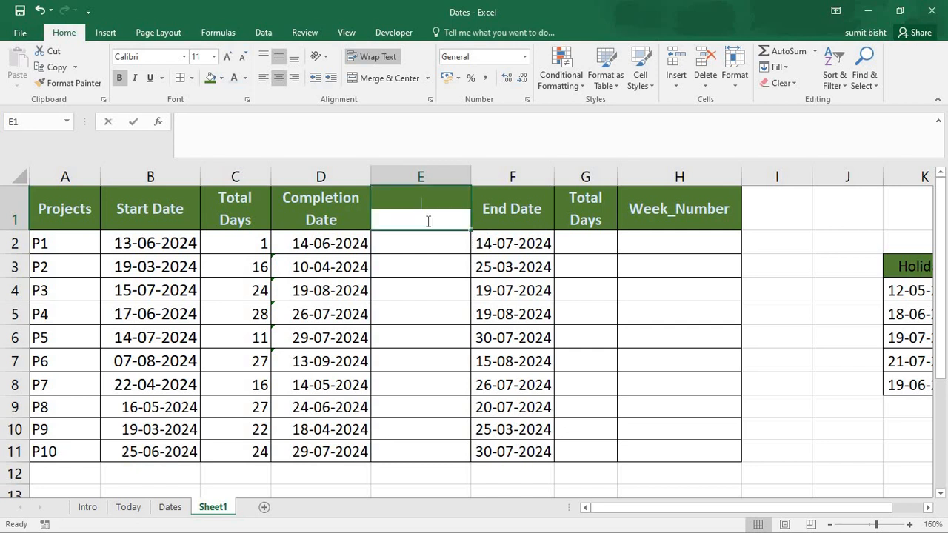
Enter "Only Sunday" as the header of the new column in E1
{"action": "type", "text": "Only Du"}
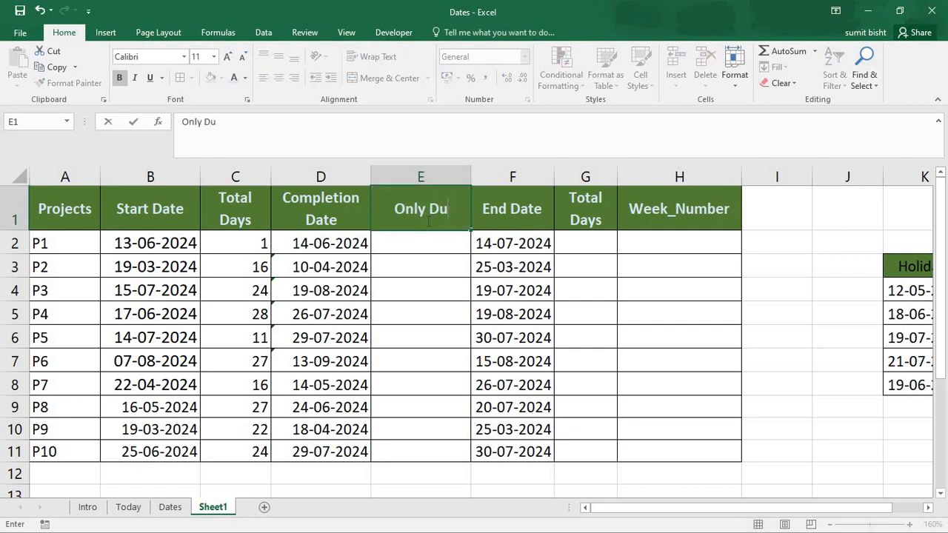
{"action": "key", "text": "BackSpace"}
{"action": "key", "text": "BackSpace"}
{"action": "type", "text": "Sunday"}
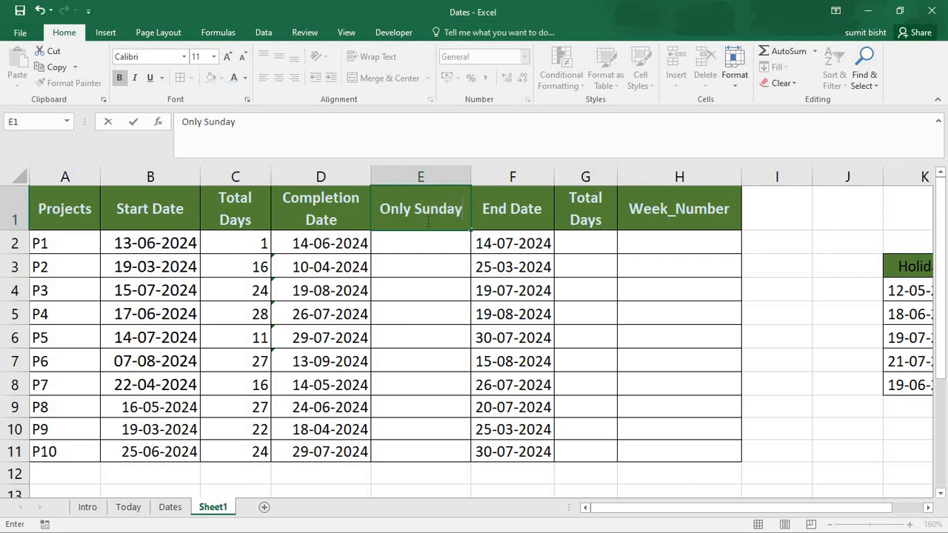
{"action": "key", "text": "Return"}
Start a WORKDAY.INTL formula in E2 with B2 as the start date and C2 as the number of days
{"action": "type", "text": "=o"}
{"action": "key", "text": "BackSpace"}
{"action": "type", "text": "work"}
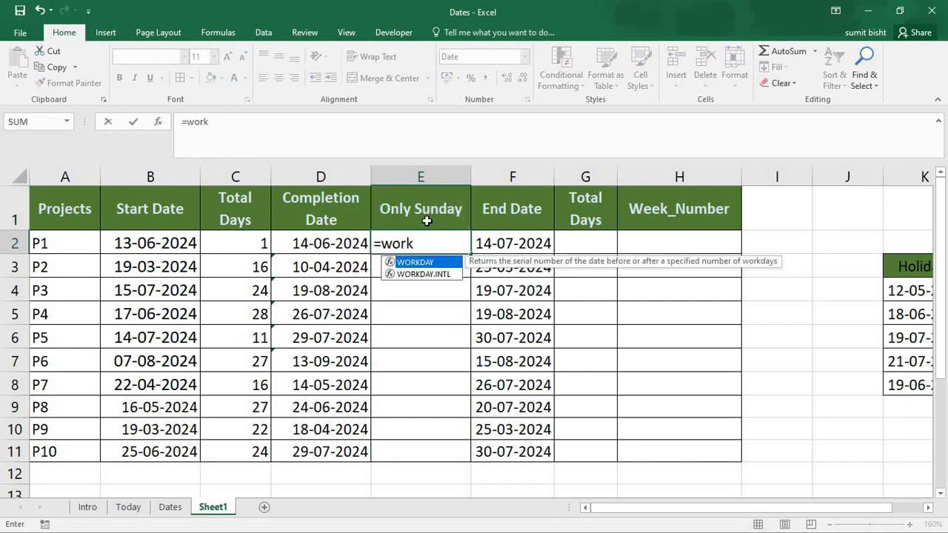
{"action": "key", "text": "Down"}
{"action": "key", "text": "Tab"}
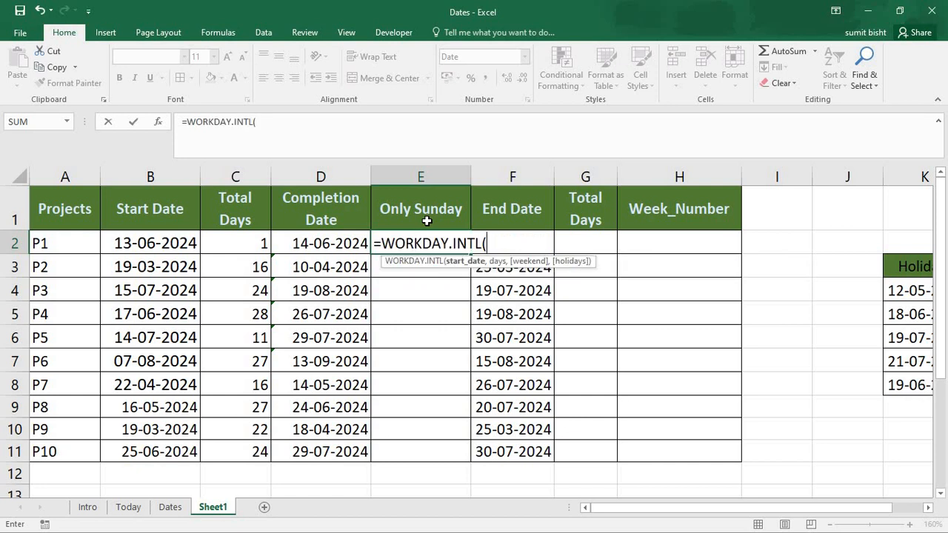
{"action": "left_click", "coordinate": [168, 245]}
{"action": "type", "text": ","}
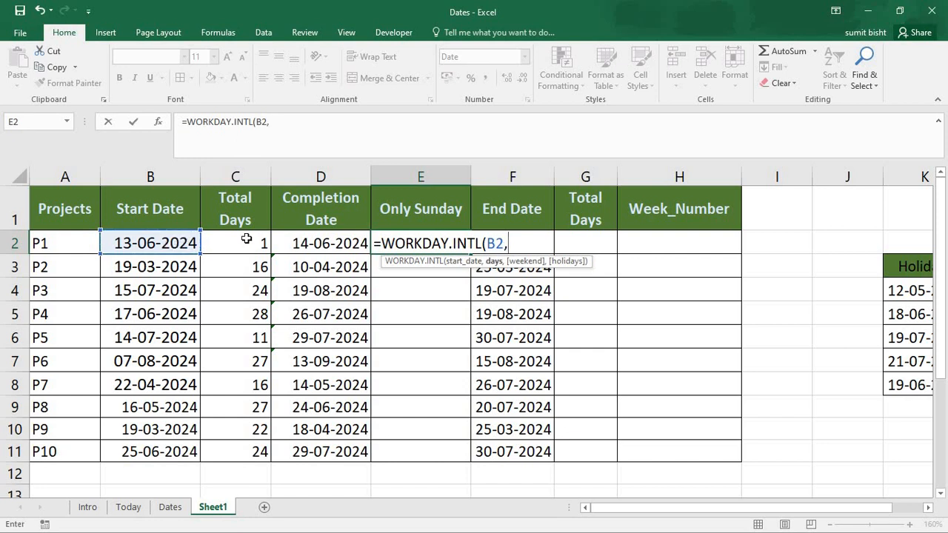
{"action": "left_click", "coordinate": [247, 238]}
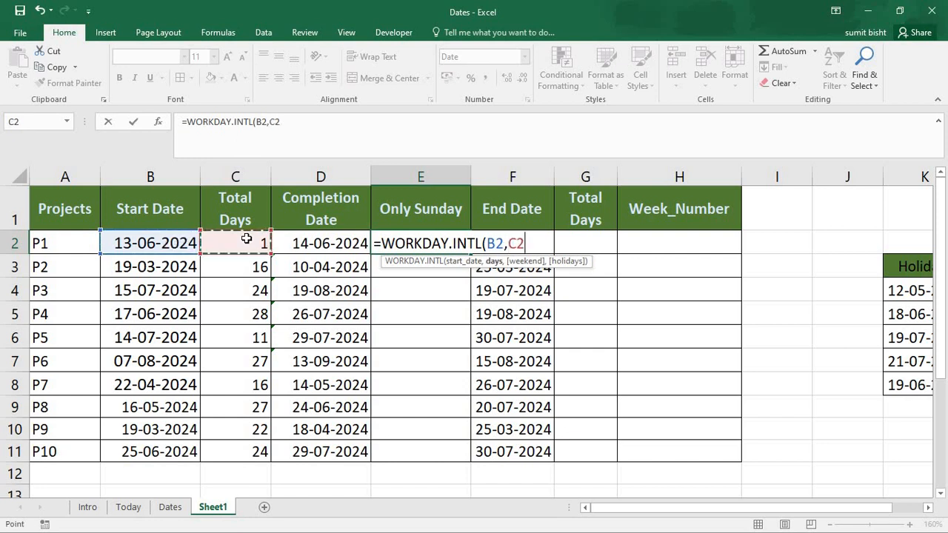
Complete the WORKDAY.INTL formula in E2 with weekend option 11 (Sunday only) and the holiday range K4:K8
{"action": "type", "text": ","}
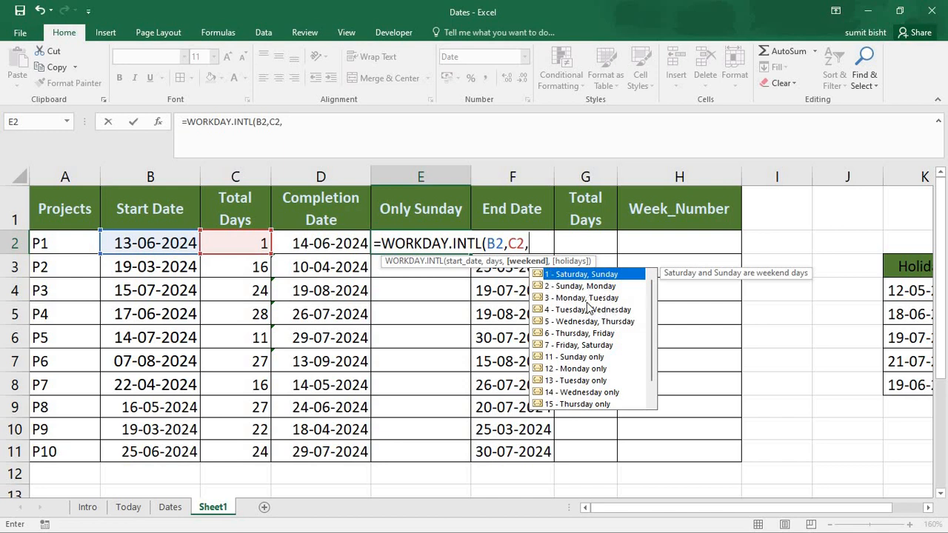
{"action": "left_click", "coordinate": [579, 358]}
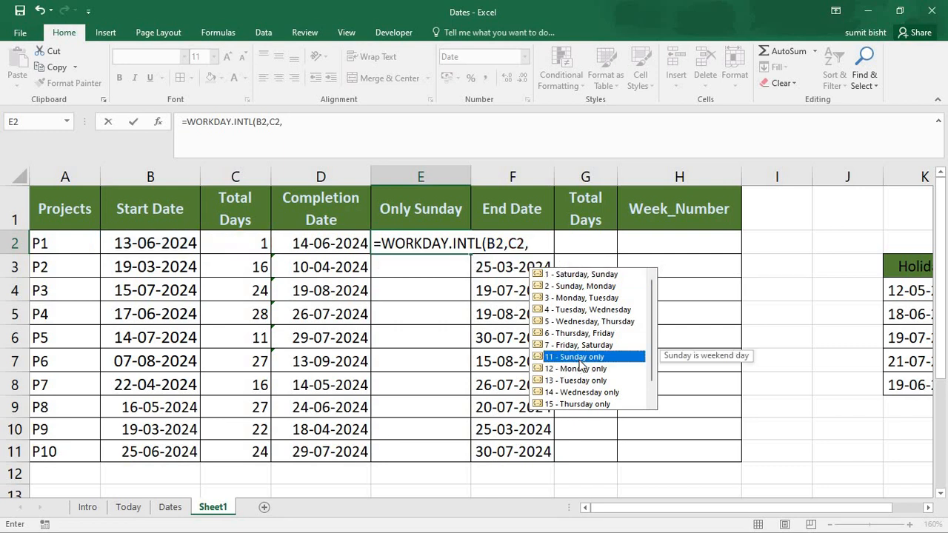
{"action": "double_click", "coordinate": [578, 358]}
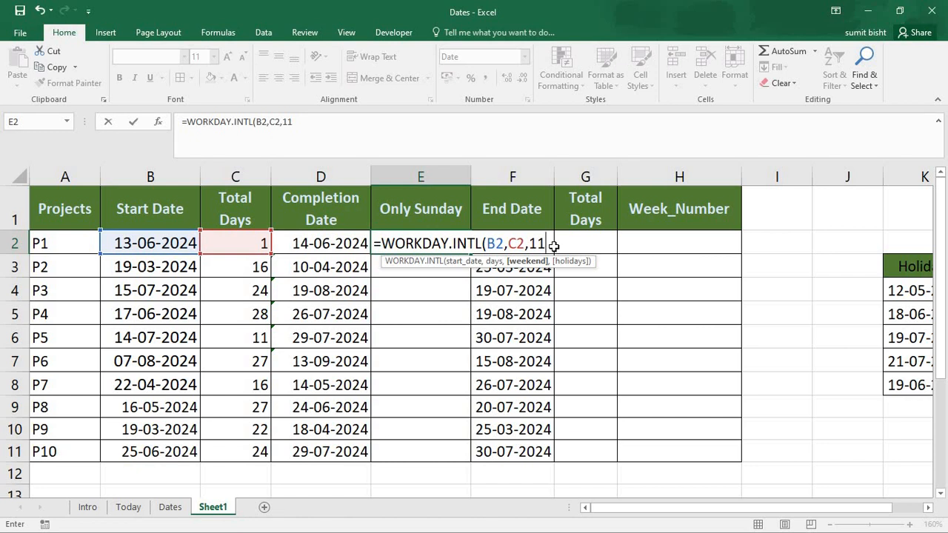
{"action": "type", "text": ","}
{"action": "left_click_drag", "start_coordinate": [904, 293], "coordinate": [905, 385]}
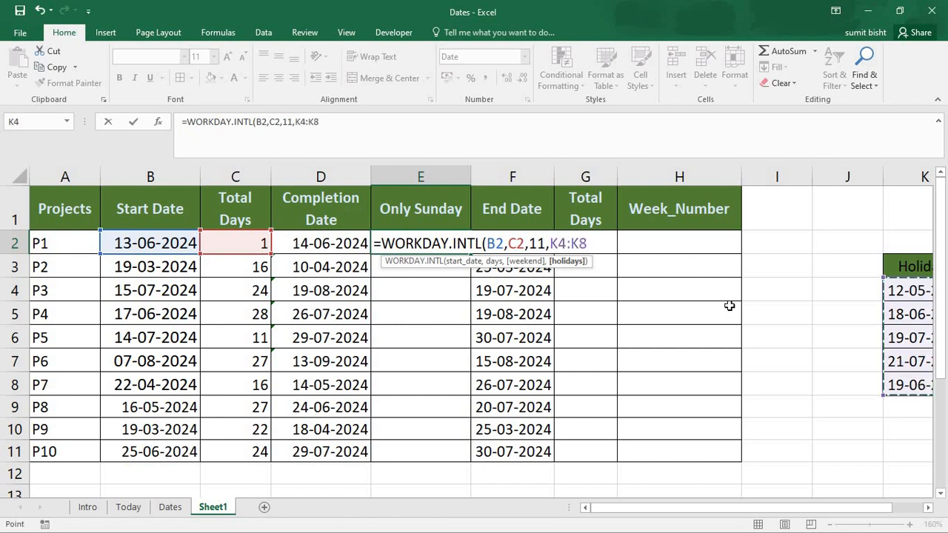
{"action": "type", "text": ")"}
{"action": "key", "text": "Return"}
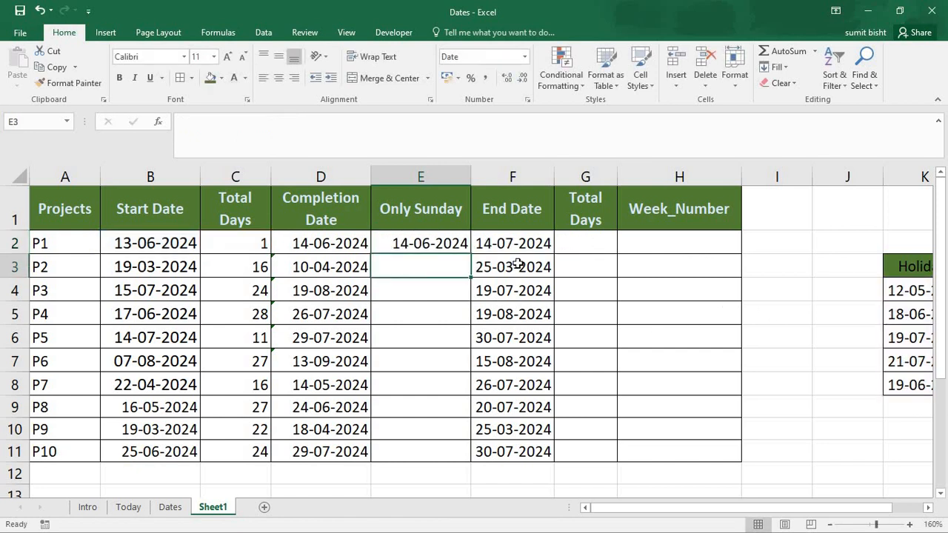
Fill the WORKDAY.INTL formula from E2 down to E11 for all projects
{"action": "left_click", "coordinate": [464, 244]}
{"action": "left_click_drag", "start_coordinate": [470, 255], "coordinate": [467, 467]}
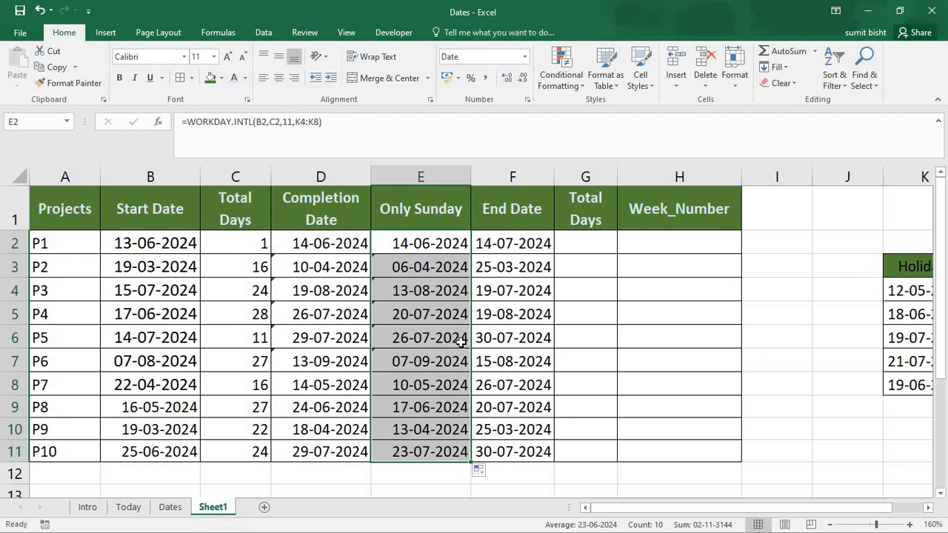
Compare project P3's completion dates and formulas in D4 and E4, and check project P1's start and end dates
{"action": "scroll", "coordinate": [662, 340], "scroll_direction": "down", "scroll_amount": 1, "text": "ctrl"}
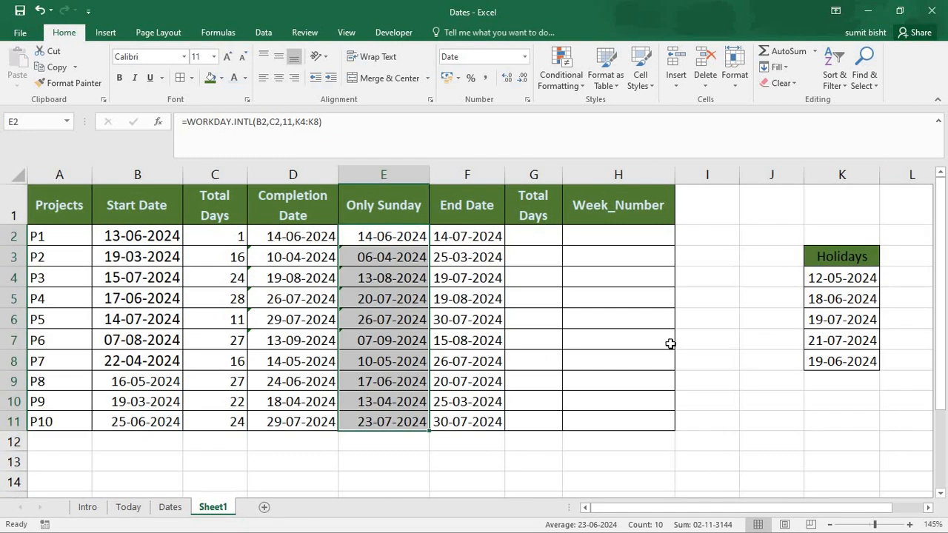
{"action": "left_click", "coordinate": [364, 281]}
{"action": "left_click", "coordinate": [315, 280]}
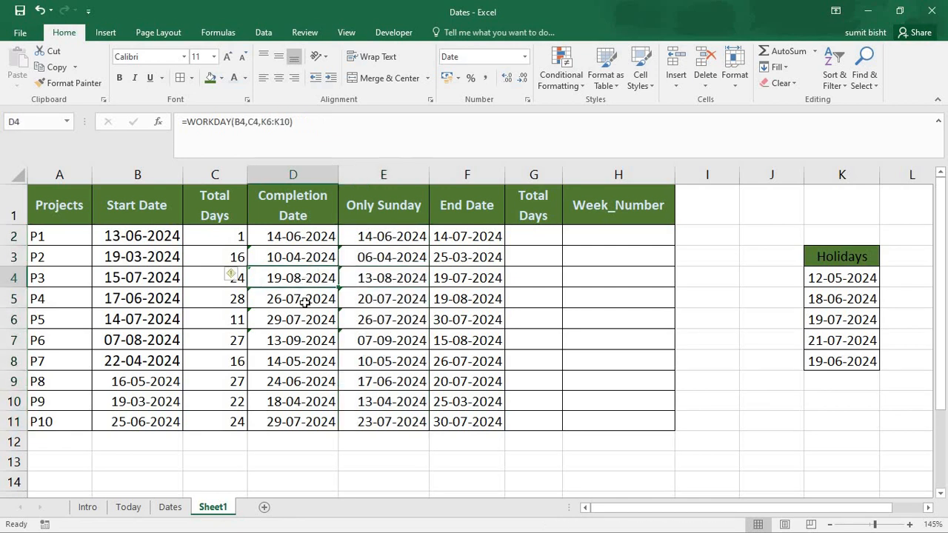
{"action": "left_click", "coordinate": [366, 281]}
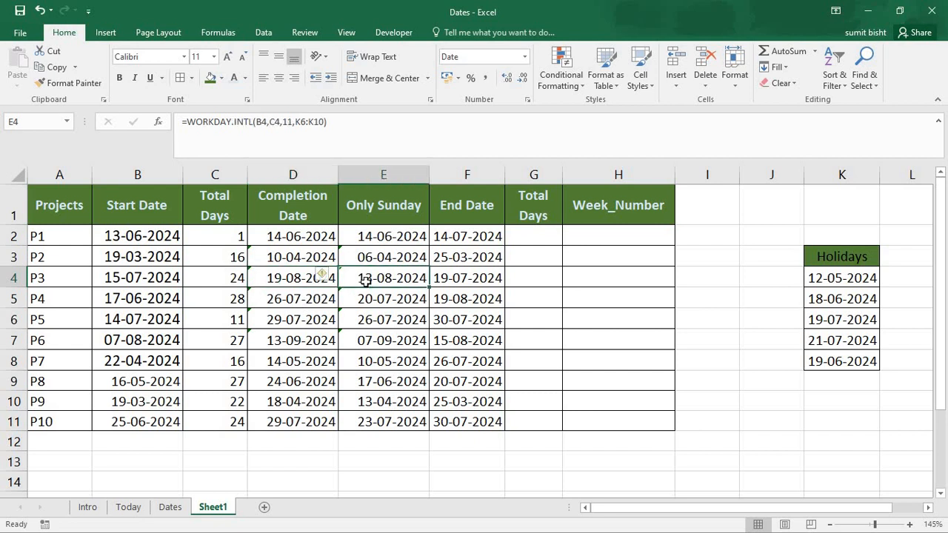
{"action": "left_click", "coordinate": [293, 277]}
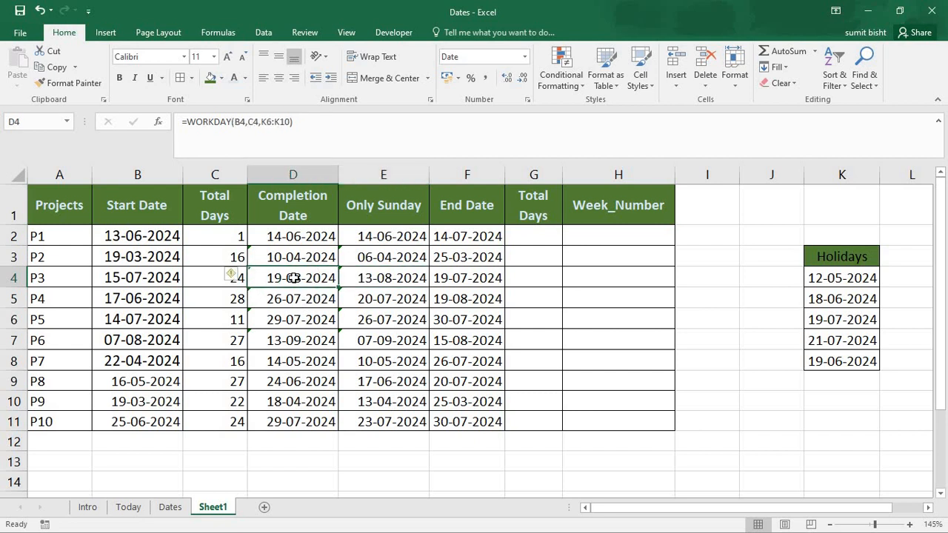
{"action": "left_click", "coordinate": [382, 280]}
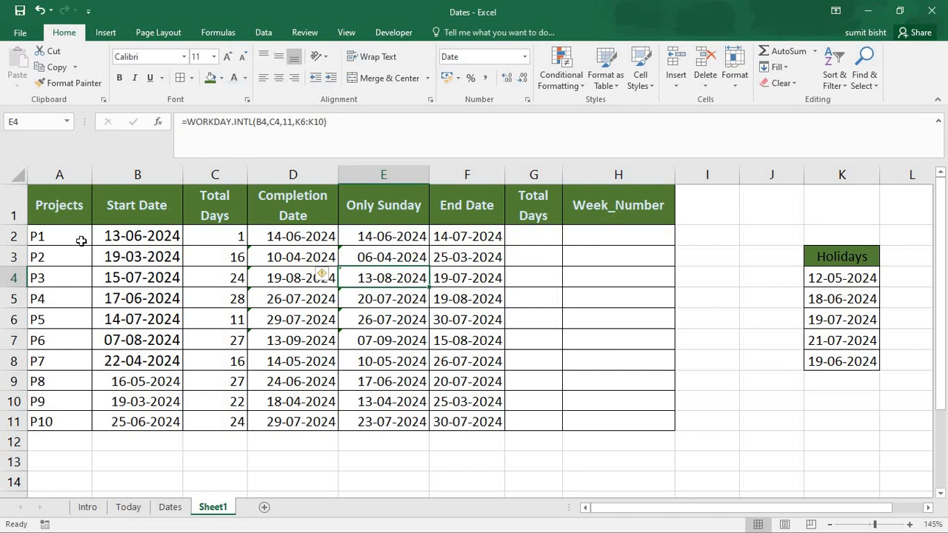
{"action": "left_click", "coordinate": [116, 241]}
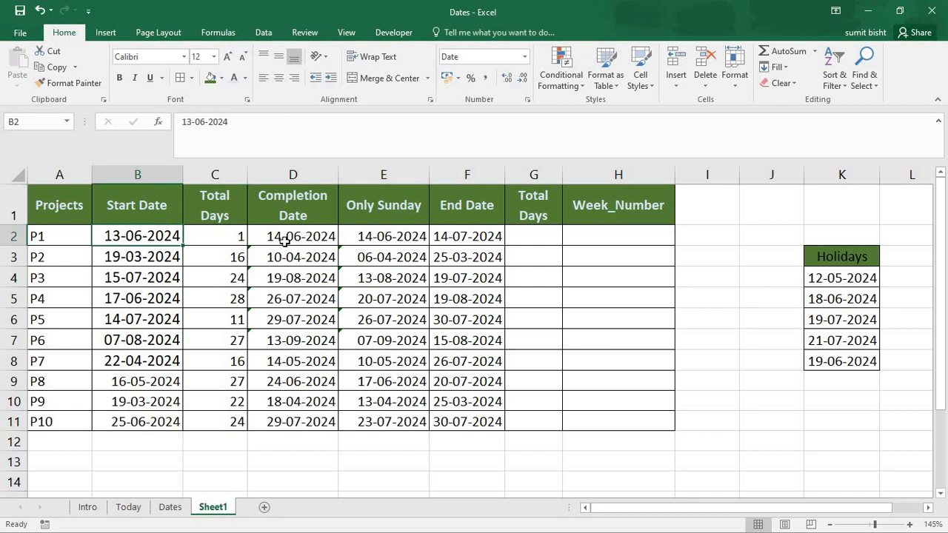
{"action": "left_click", "coordinate": [474, 239]}
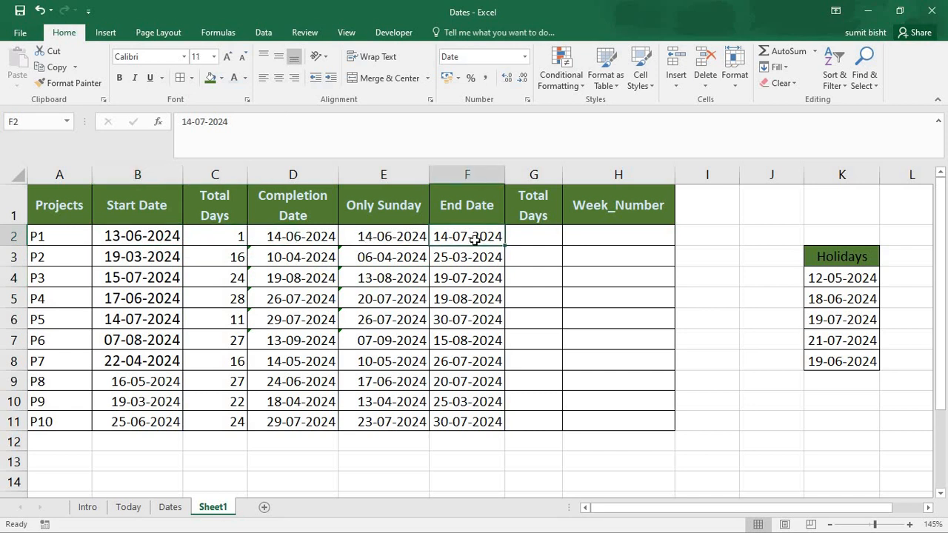
Enter the formula =NETWORKDAYS(B2,F2,K4:K8) in G2 to count project P1's working days excluding holidays
{"action": "left_click", "coordinate": [516, 240]}
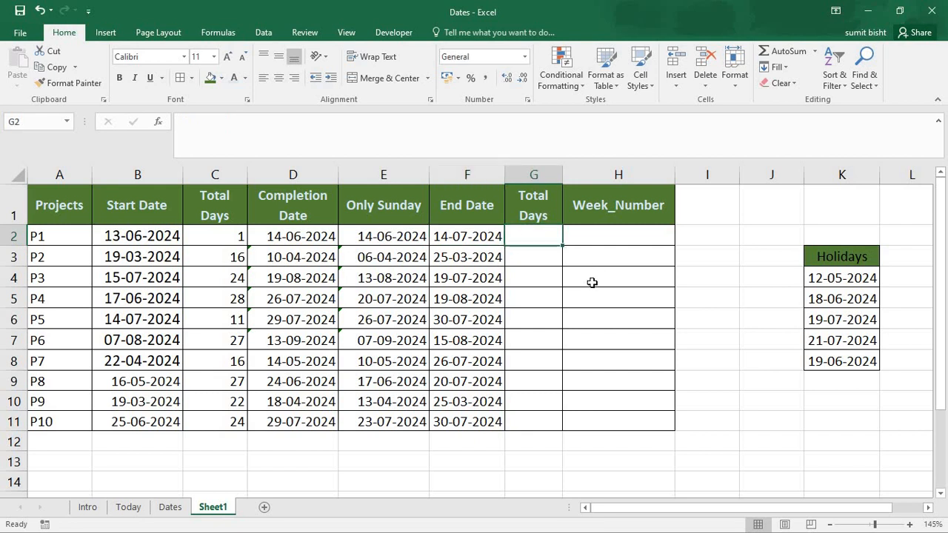
{"action": "type", "text": "="}
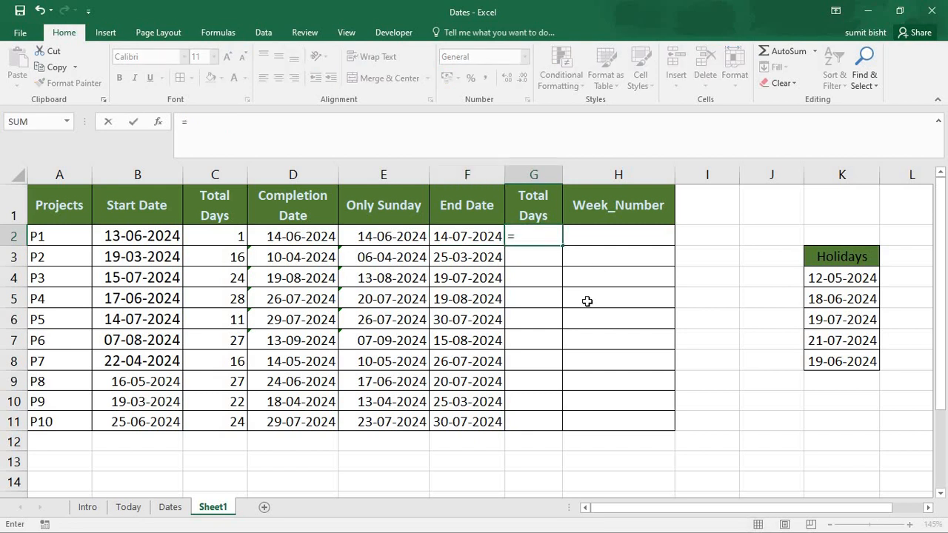
{"action": "type", "text": "new"}
{"action": "key", "text": "BackSpace"}
{"action": "type", "text": "twor"}
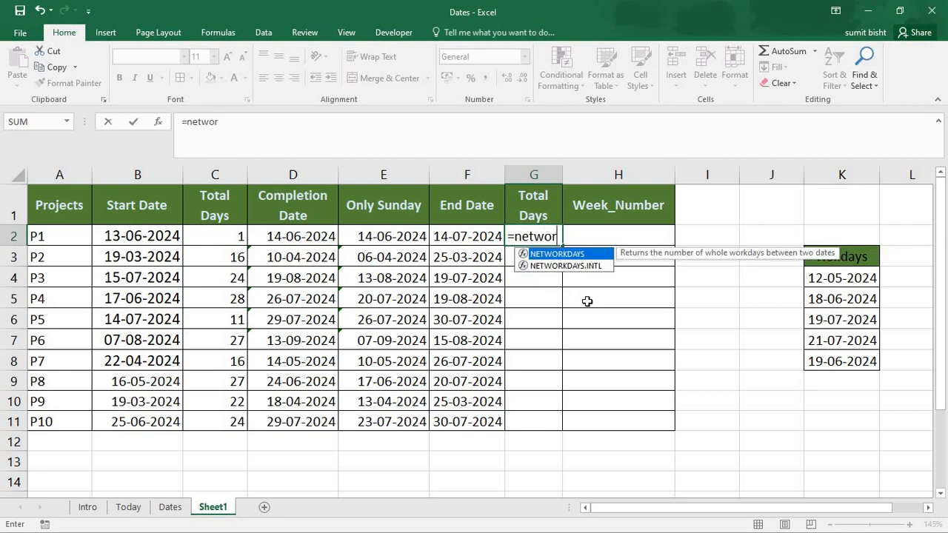
{"action": "key", "text": "Tab"}
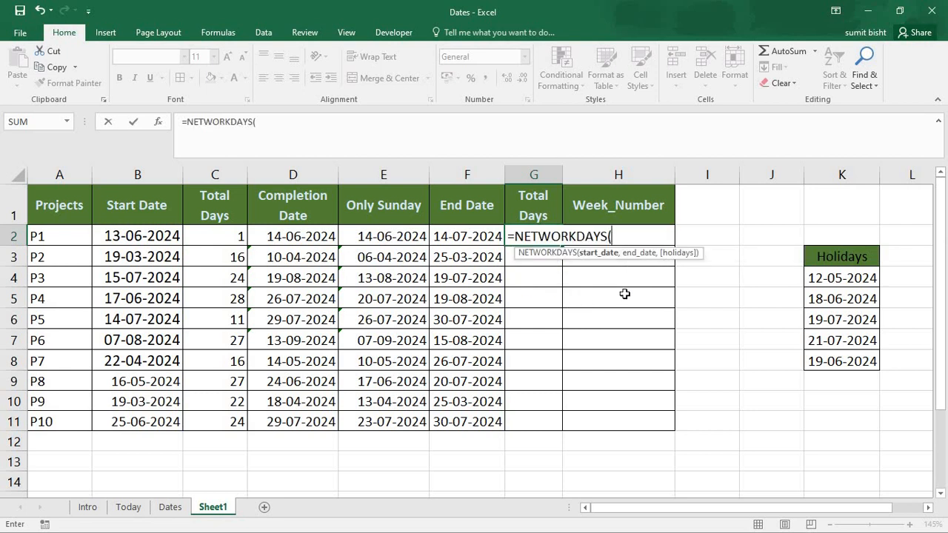
{"action": "left_click", "coordinate": [157, 238]}
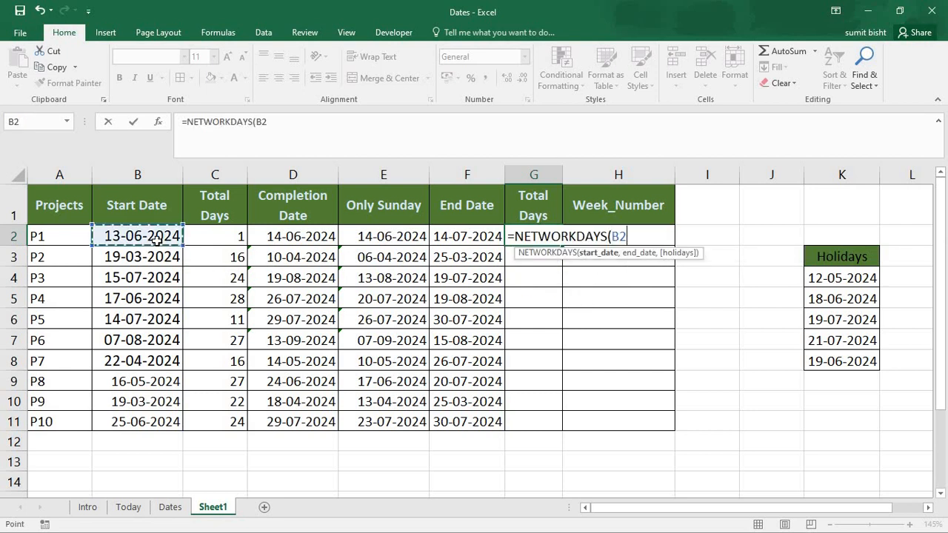
{"action": "type", "text": ","}
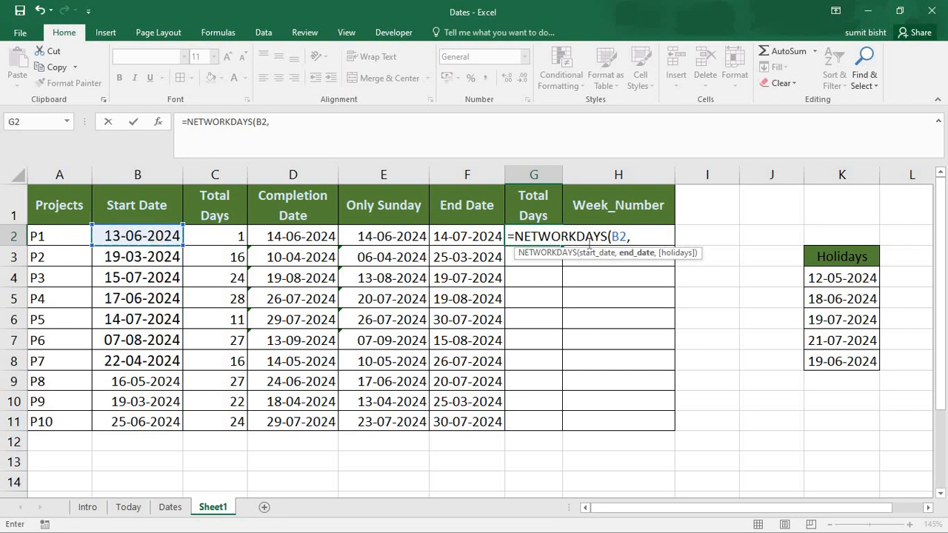
{"action": "left_click", "coordinate": [454, 238]}
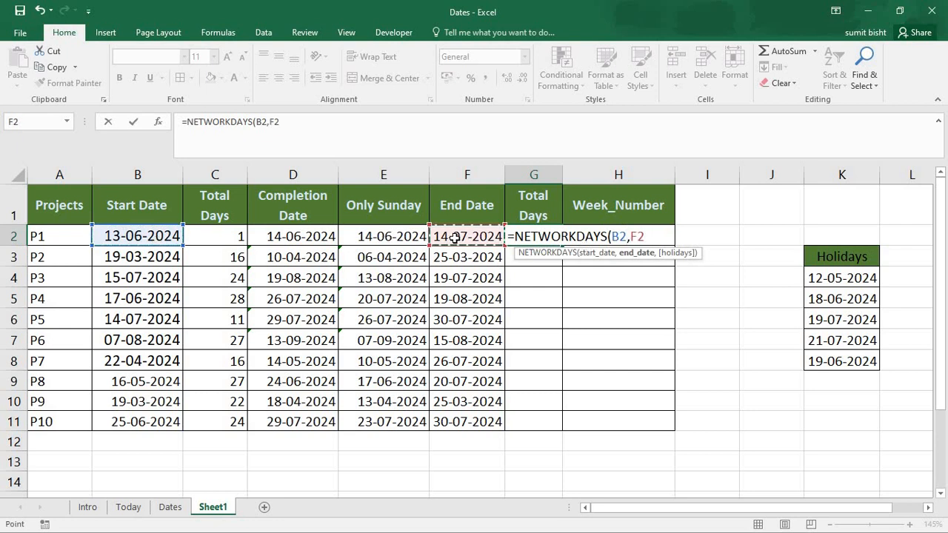
{"action": "type", "text": ","}
{"action": "left_click_drag", "start_coordinate": [842, 278], "coordinate": [846, 359]}
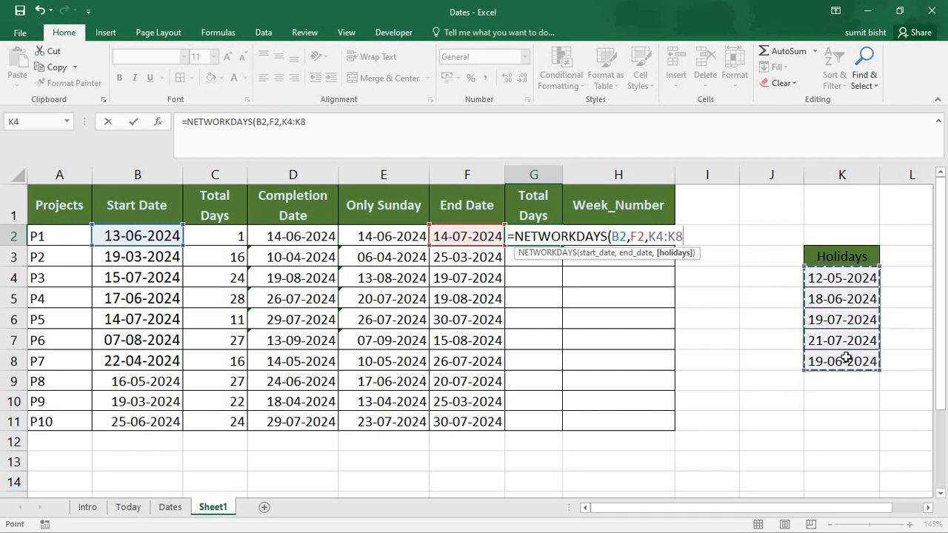
{"action": "type", "text": ")"}
{"action": "key", "text": "Return"}
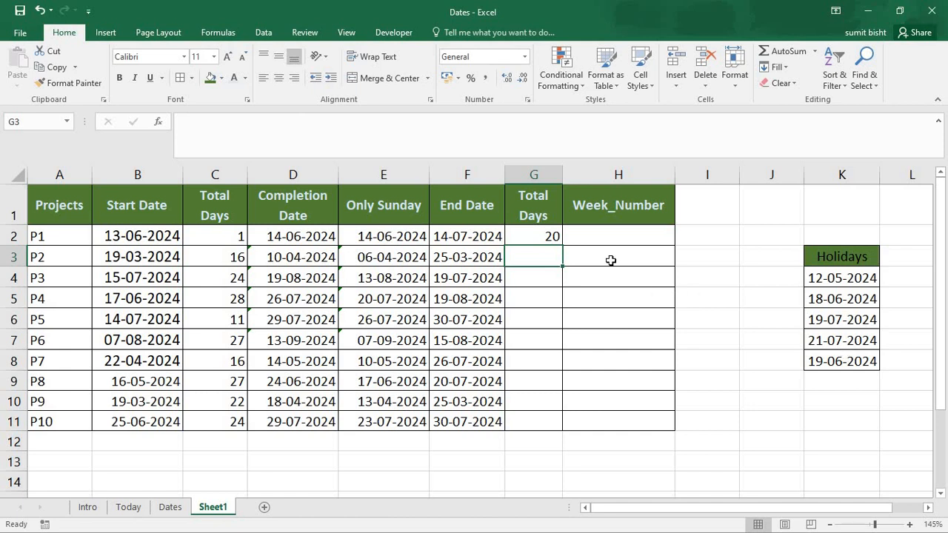
Fill the NETWORKDAYS formula from G2 down to G11 for all projects
{"action": "left_click", "coordinate": [555, 237]}
{"action": "left_click", "coordinate": [563, 252]}
{"action": "left_click", "coordinate": [555, 237]}
{"action": "left_click_drag", "start_coordinate": [562, 245], "coordinate": [563, 423]}
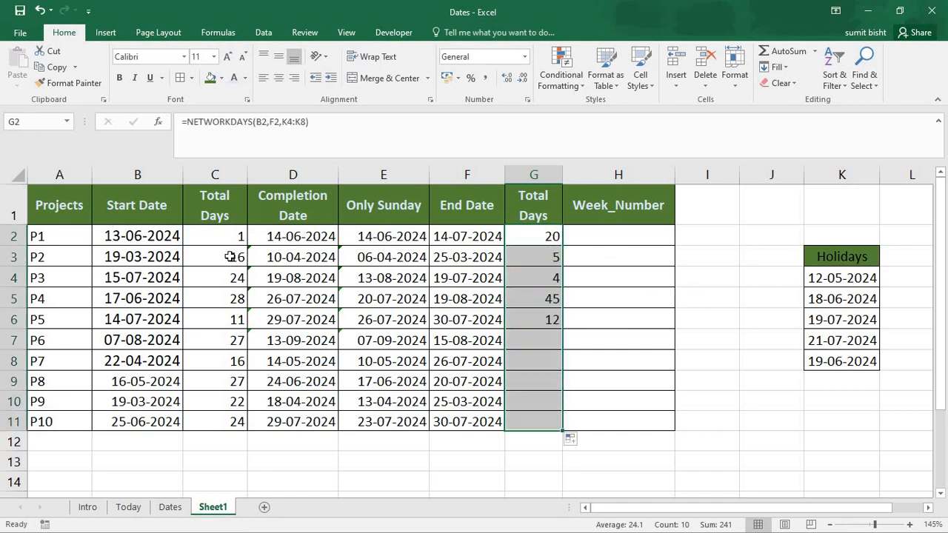
{"action": "left_click", "coordinate": [604, 254]}
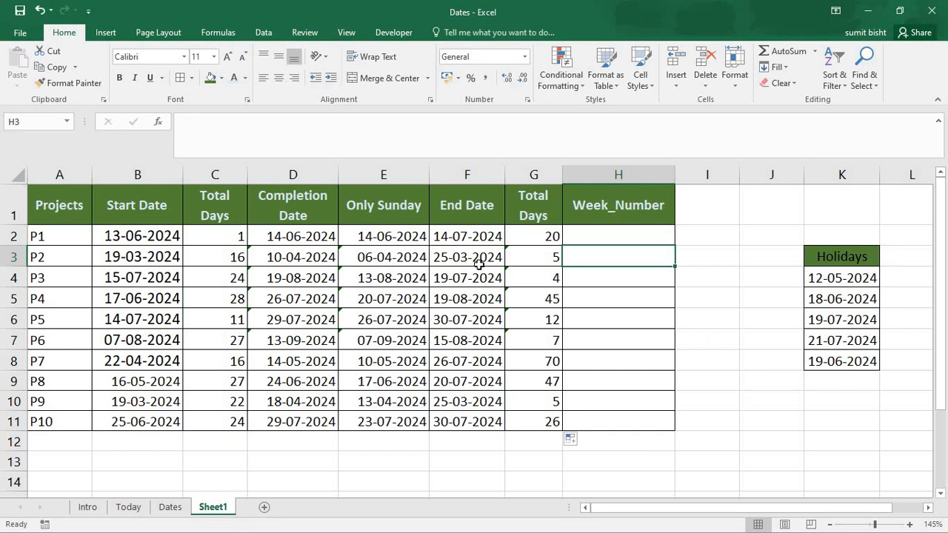
Insert an entire column before Week_Number and enter "Only Sunday" as its header in H1
{"action": "right_click", "coordinate": [587, 208]}
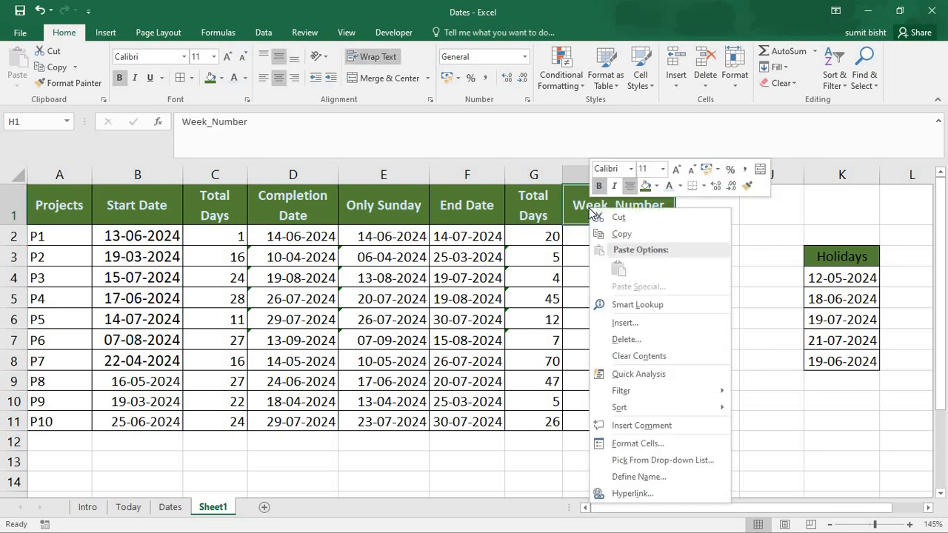
{"action": "left_click", "coordinate": [625, 326]}
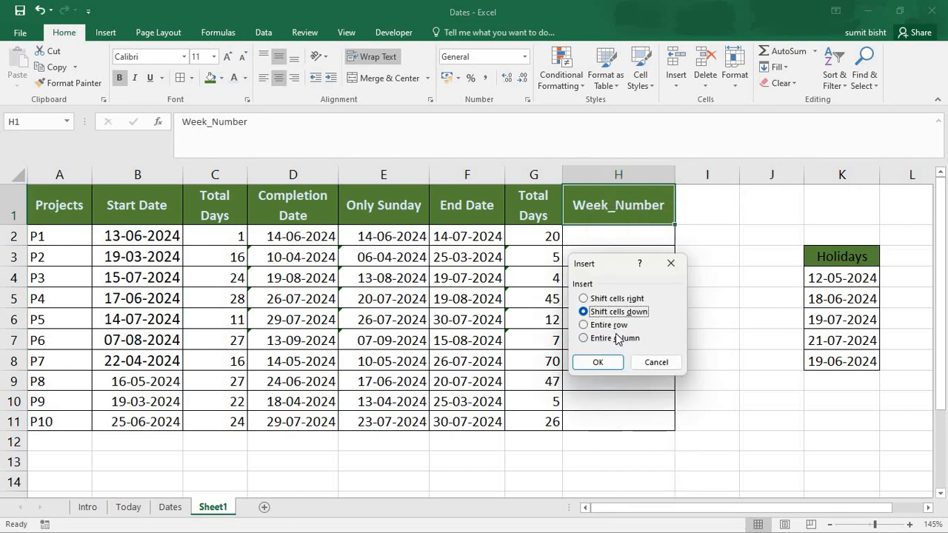
{"action": "left_click", "coordinate": [615, 338]}
{"action": "left_click", "coordinate": [607, 363]}
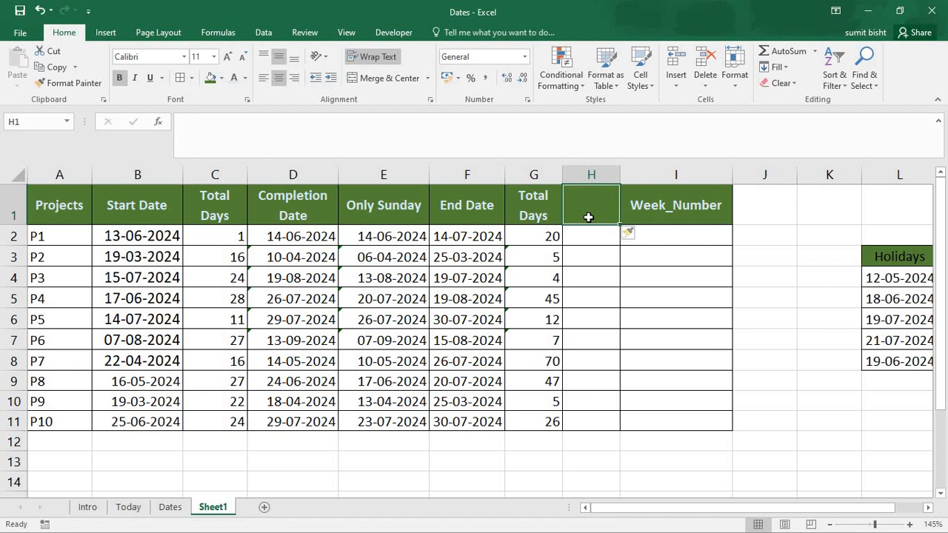
{"action": "type", "text": "Only"}
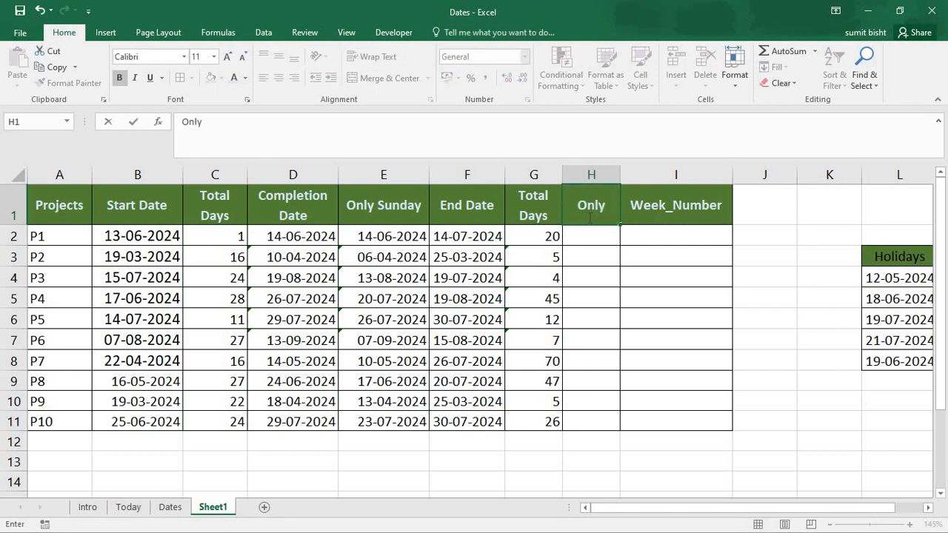
{"action": "type", "text": " Sunday"}
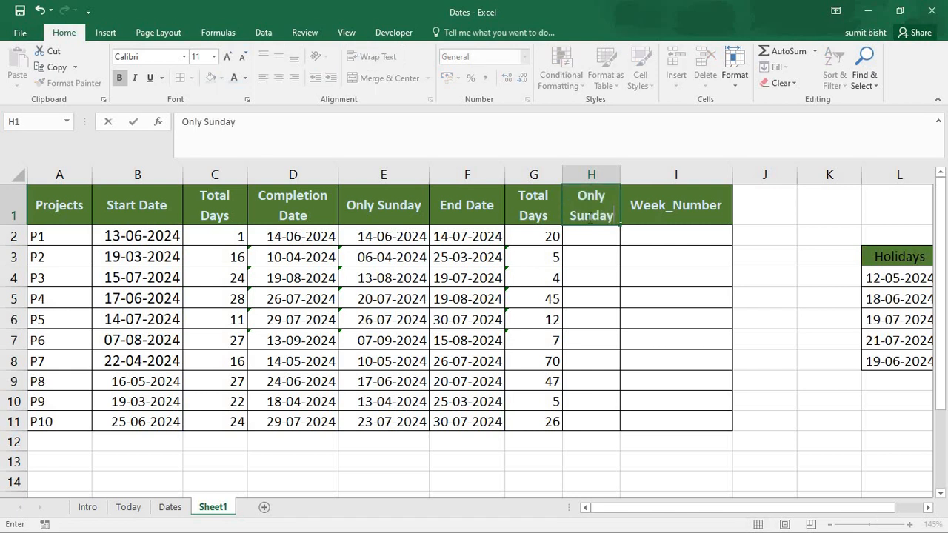
Enter =NETWORKDAYS.INTL(B2,F2,11,L4:L8) in H2 to count project P1's working days with only Sunday as weekend, excluding holidays
{"action": "left_click", "coordinate": [601, 238]}
{"action": "type", "text": "="}
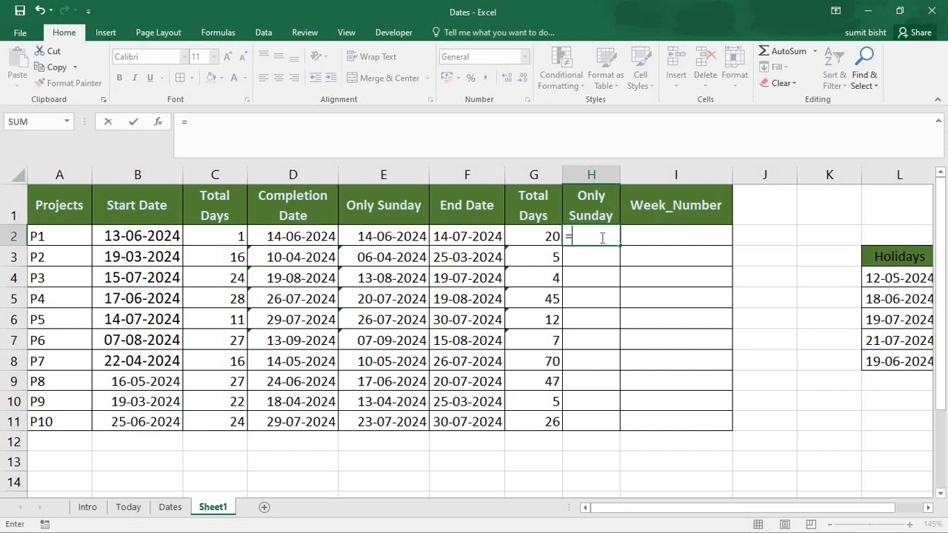
{"action": "type", "text": "net"}
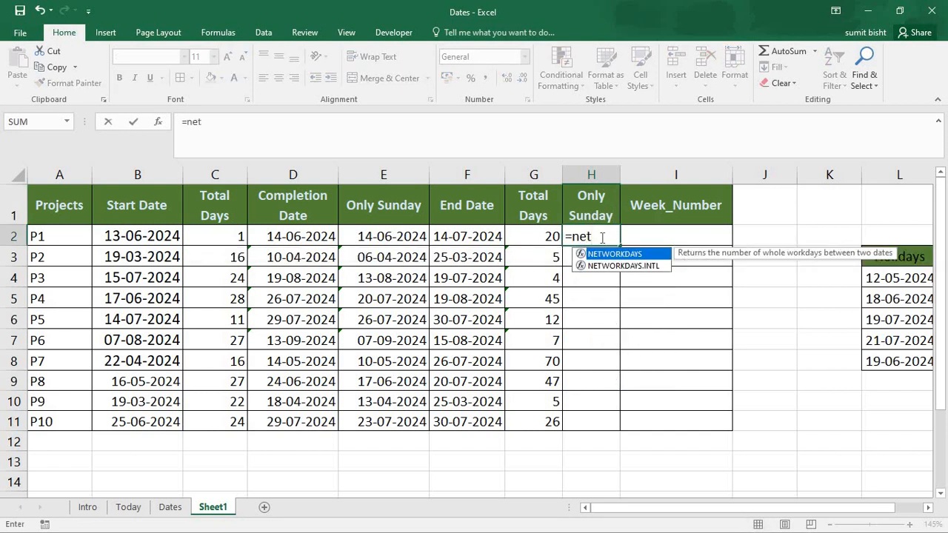
{"action": "key", "text": "Down"}
{"action": "key", "text": "Tab"}
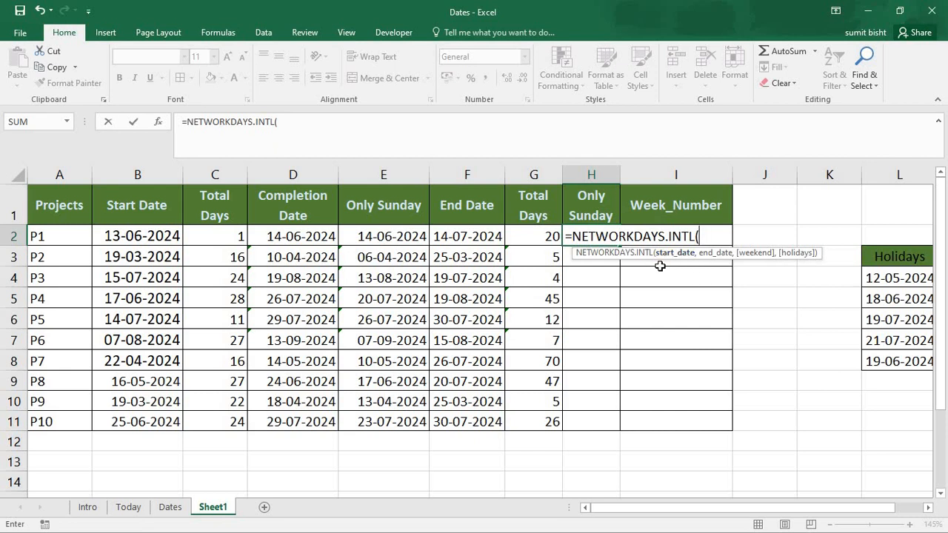
{"action": "left_click", "coordinate": [164, 238]}
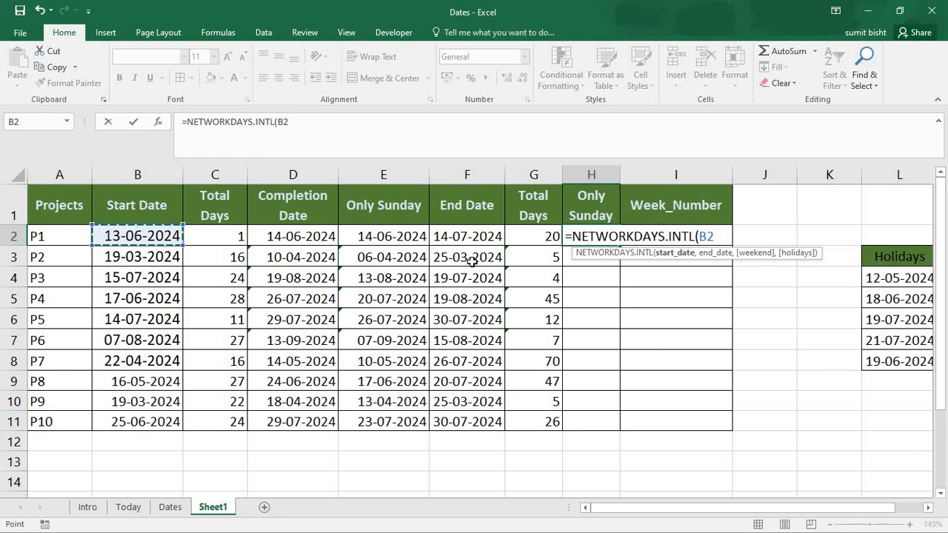
{"action": "type", "text": ","}
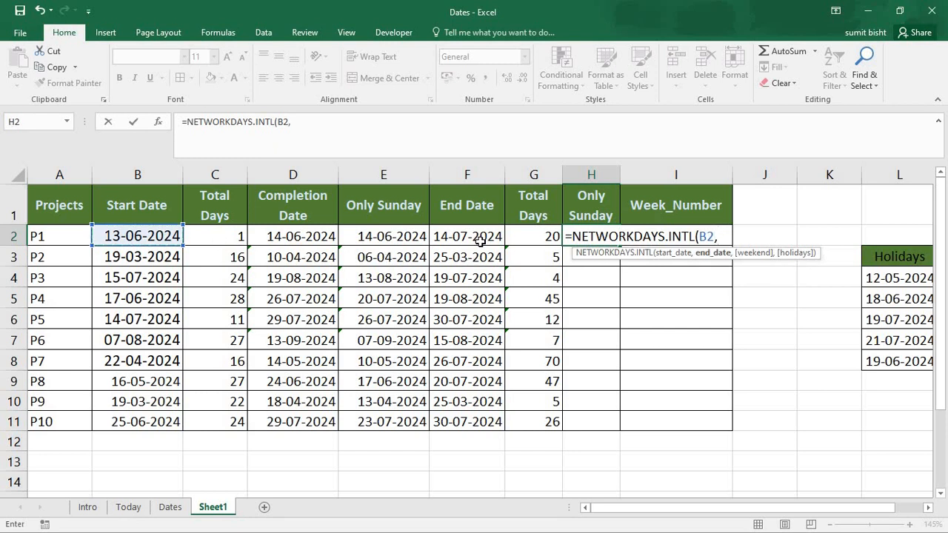
{"action": "left_click", "coordinate": [478, 241]}
{"action": "type", "text": ","}
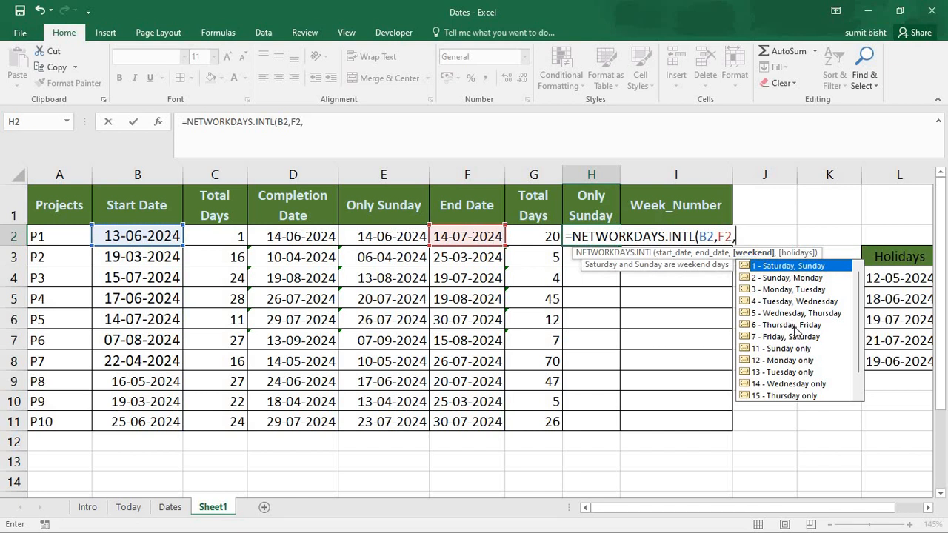
{"action": "left_click", "coordinate": [763, 354]}
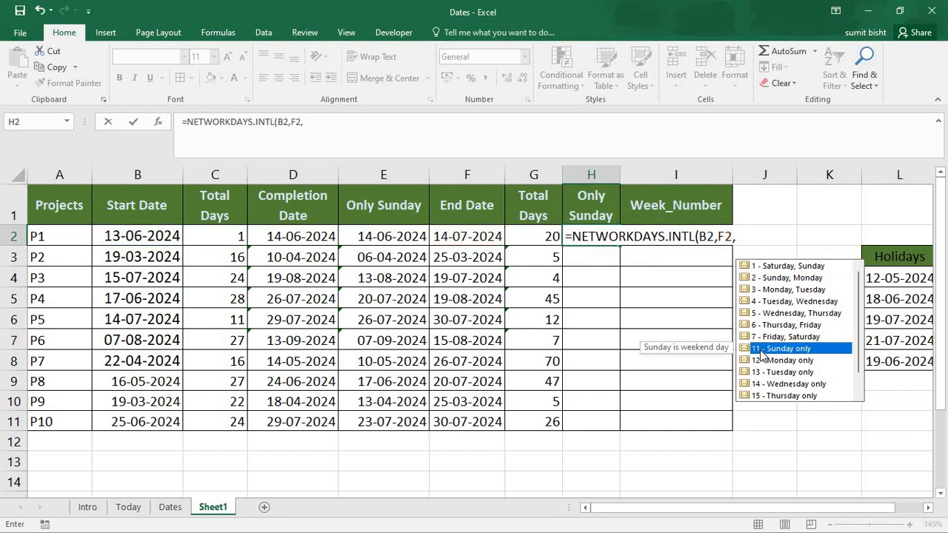
{"action": "double_click", "coordinate": [761, 354]}
{"action": "type", "text": ","}
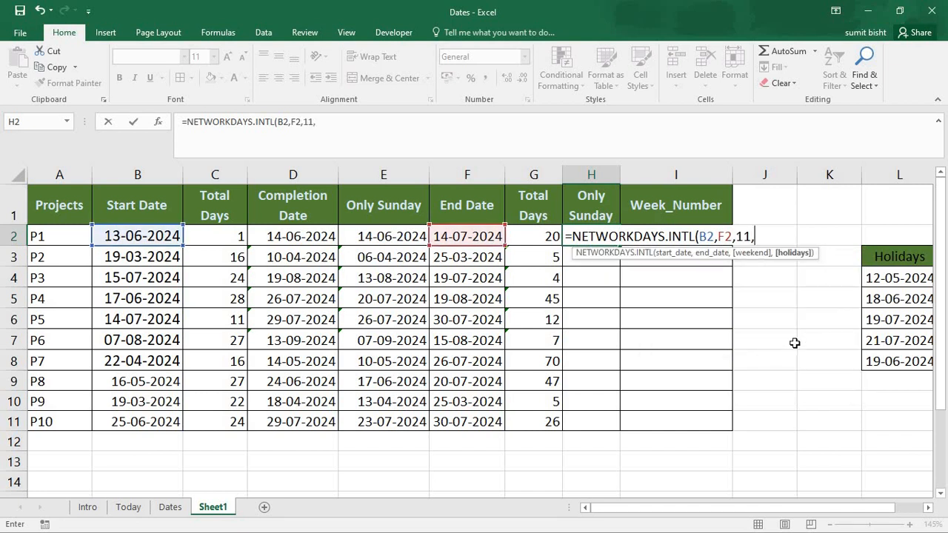
{"action": "left_click_drag", "start_coordinate": [907, 279], "coordinate": [904, 359]}
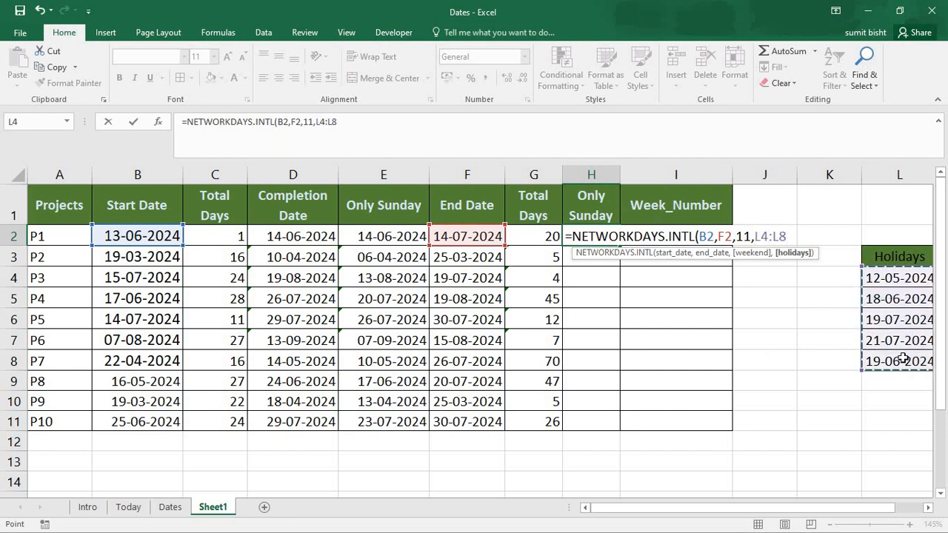
{"action": "type", "text": ")"}
{"action": "key", "text": "Return"}
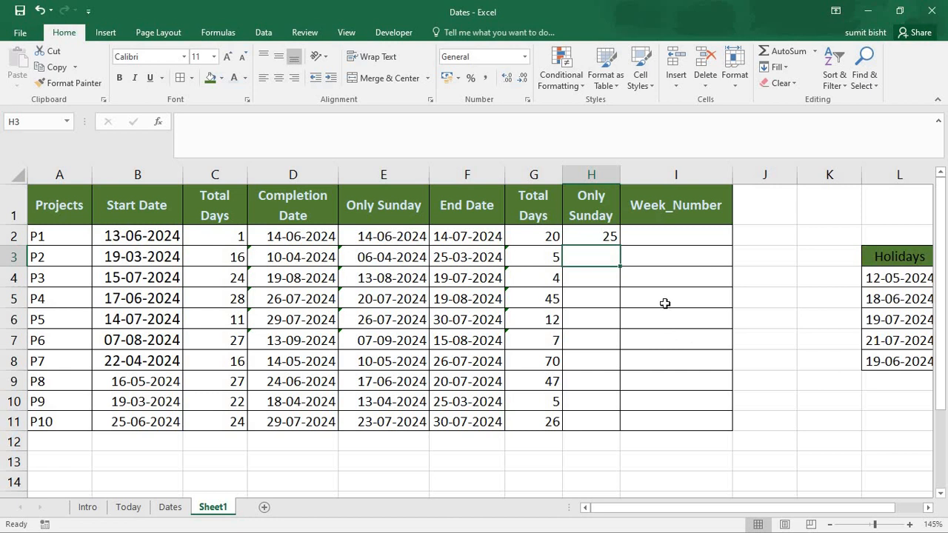
Fill the NETWORKDAYS.INTL formula from H2 down to H11 for all projects
{"action": "left_click", "coordinate": [596, 237]}
{"action": "left_click_drag", "start_coordinate": [620, 247], "coordinate": [622, 427]}
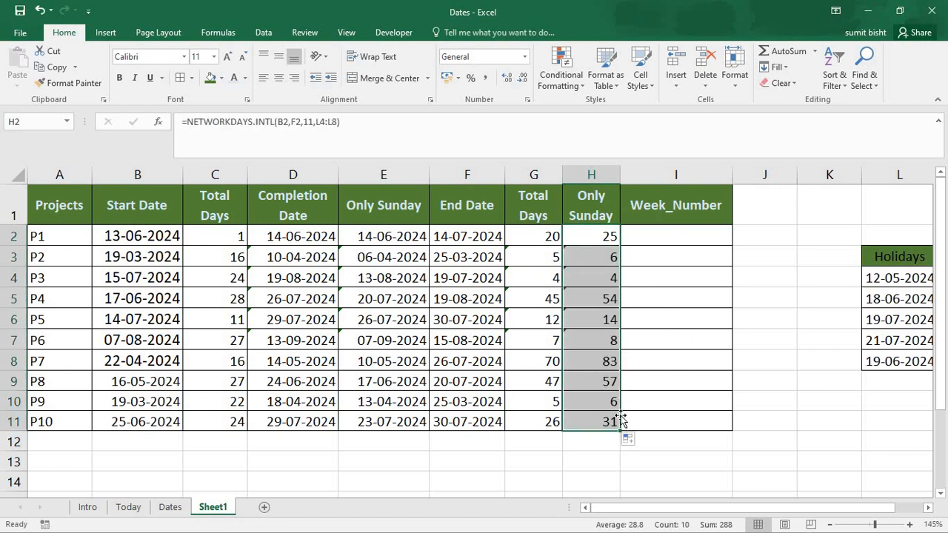
Enter =WEEKNUM(B2) in I2 to get the start date's week number, and fill it down to I11 for all projects
{"action": "left_click", "coordinate": [700, 238]}
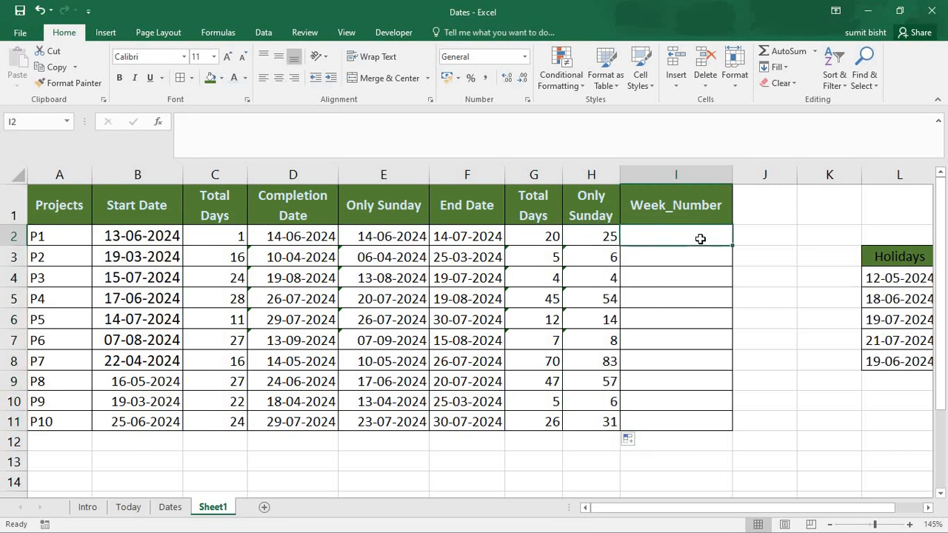
{"action": "type", "text": "=week"}
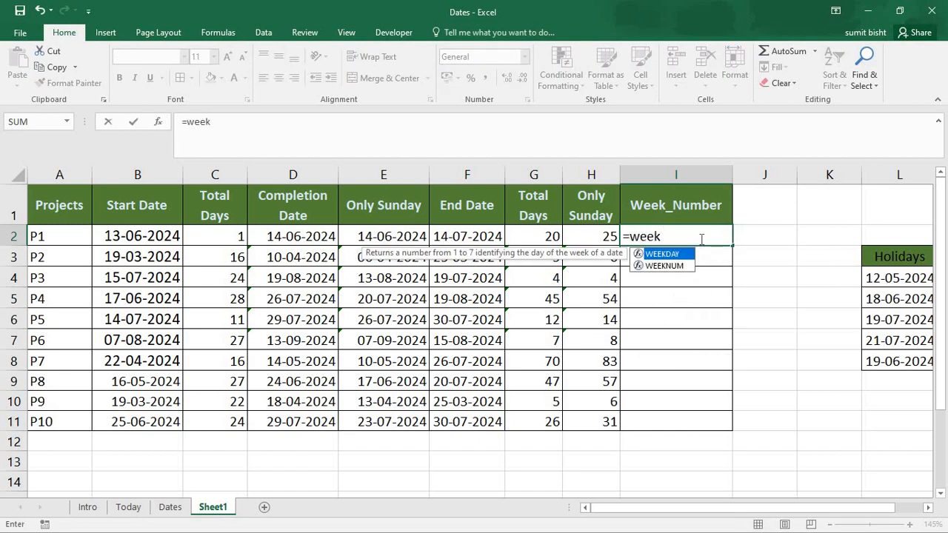
{"action": "left_click", "coordinate": [676, 266]}
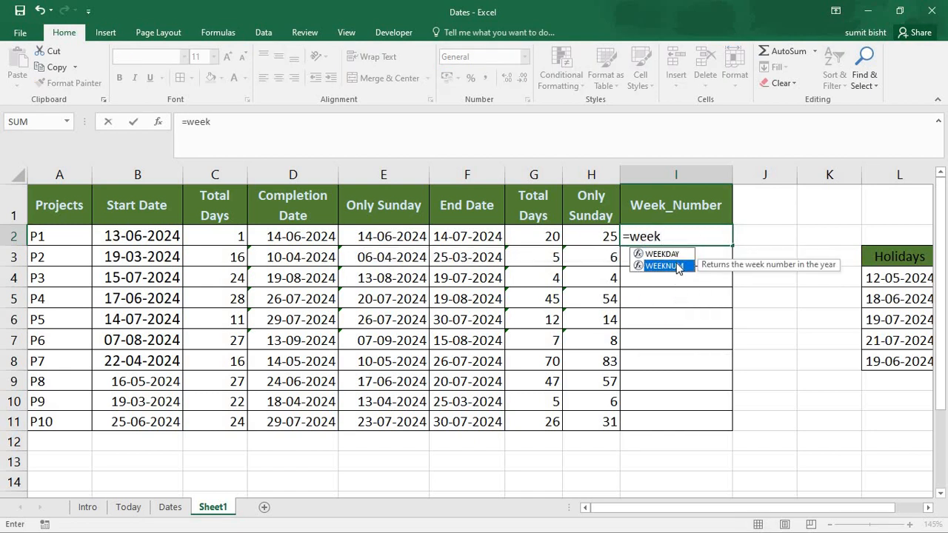
{"action": "double_click", "coordinate": [676, 264]}
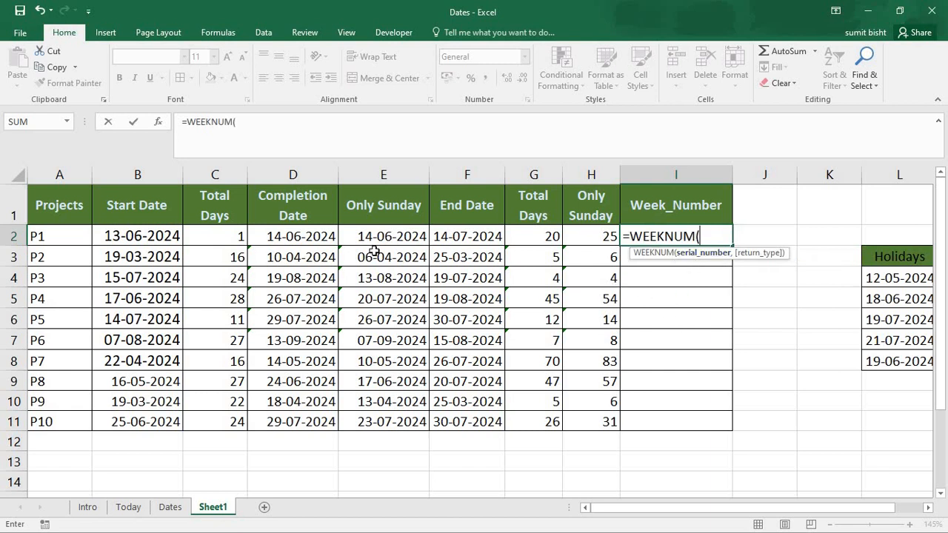
{"action": "left_click", "coordinate": [160, 237]}
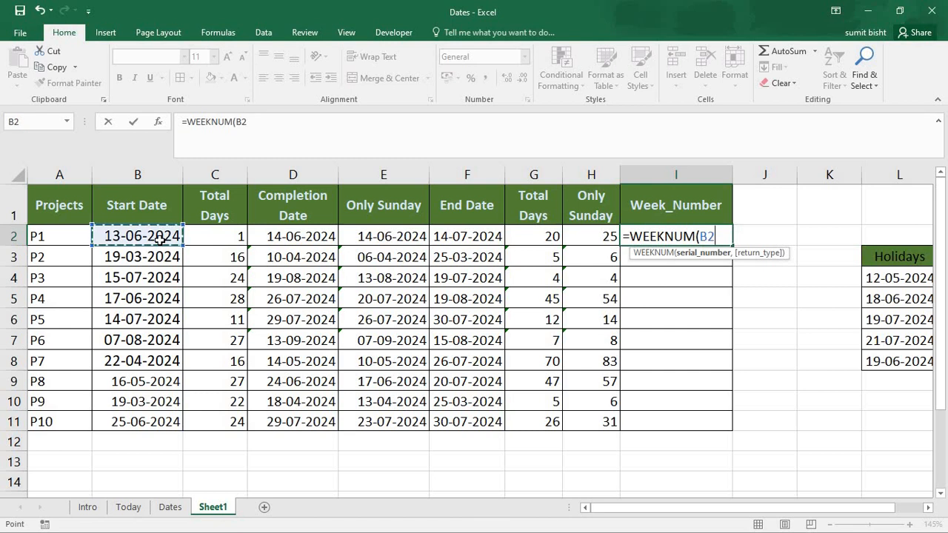
{"action": "type", "text": ")"}
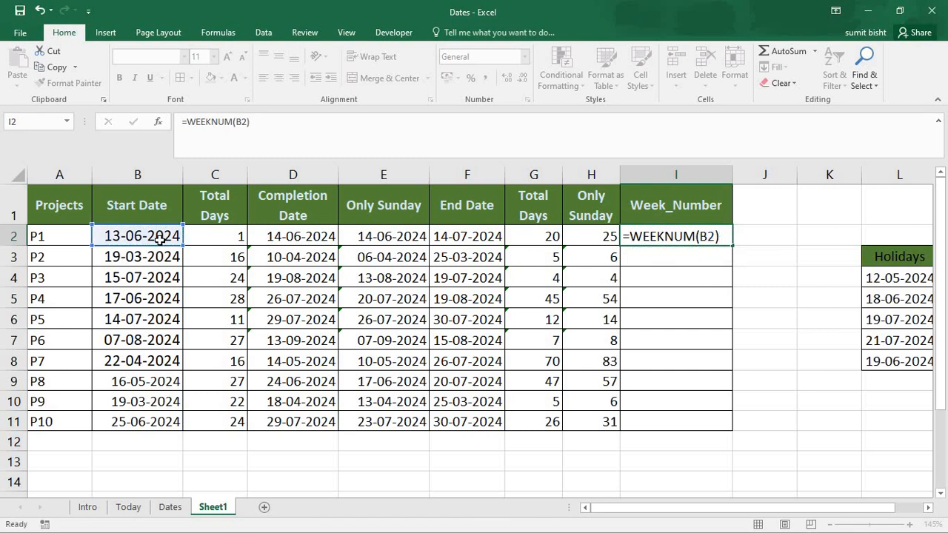
{"action": "key", "text": "ctrl+Return"}
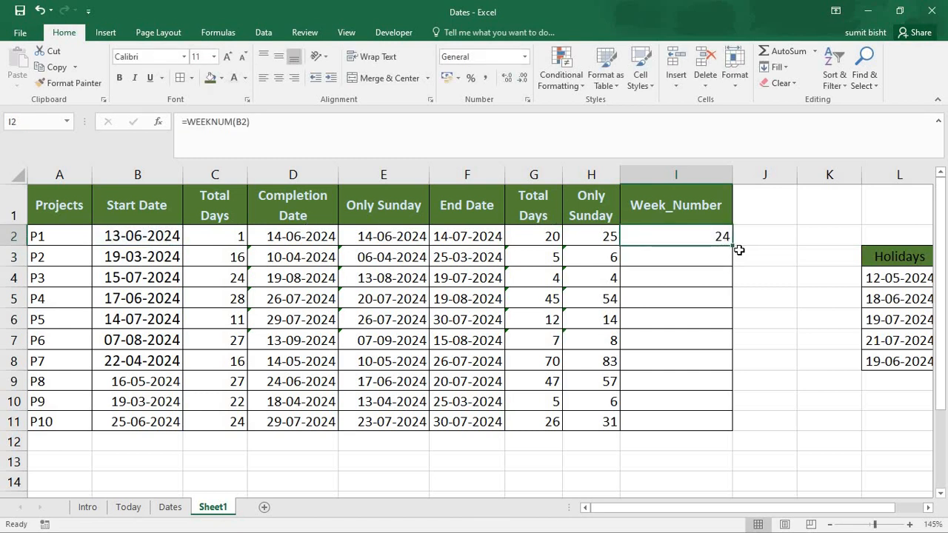
{"action": "left_click_drag", "start_coordinate": [733, 247], "coordinate": [741, 426]}
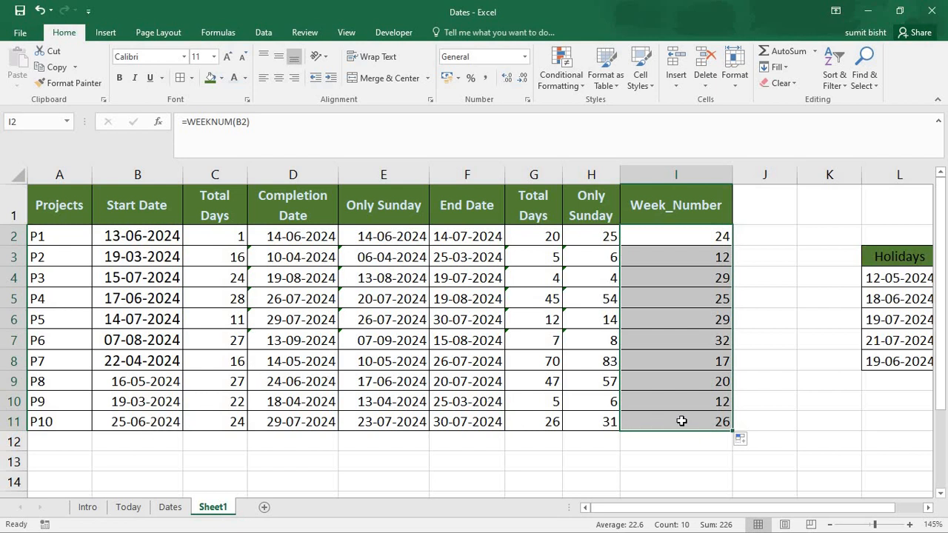
{"action": "left_click", "coordinate": [783, 337]}
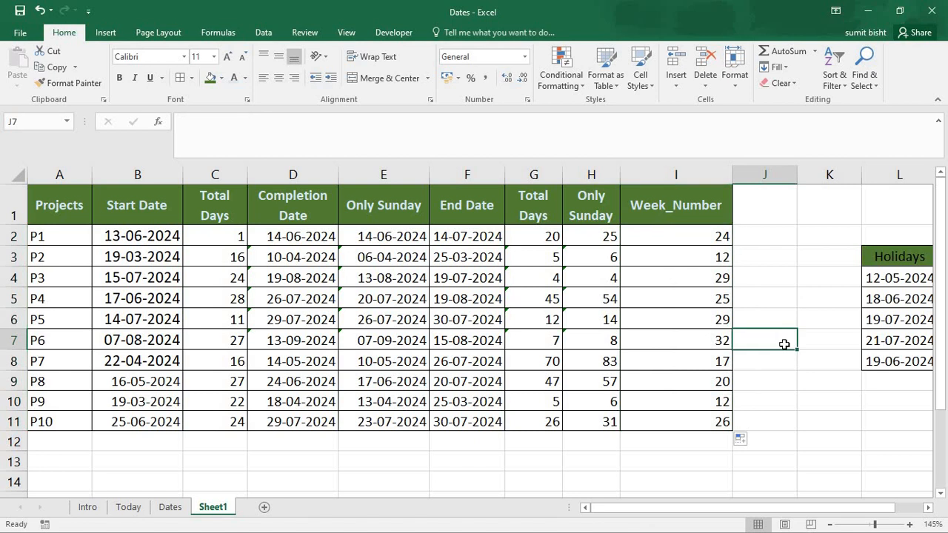